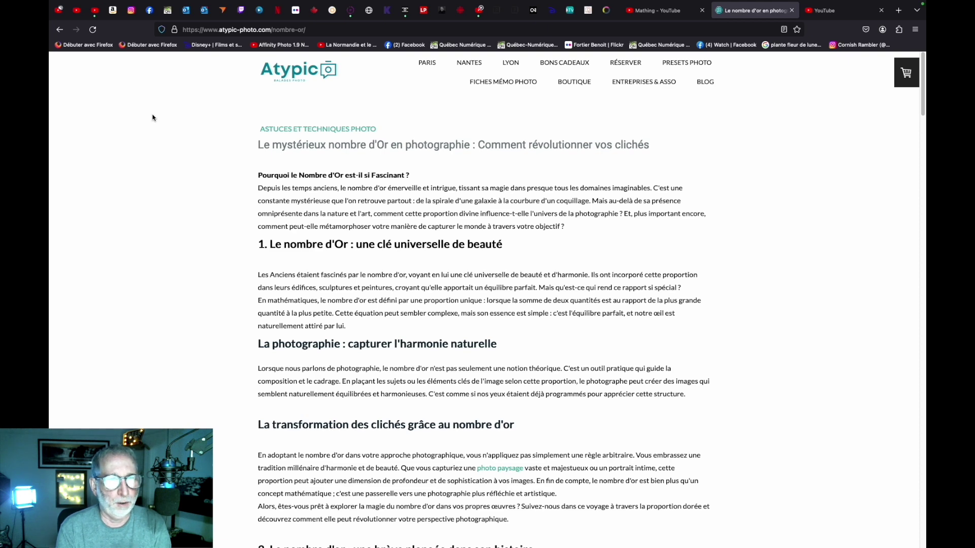
Scroll the article to section 2's Fibonacci passage, the 1.61803398875 value and the proportion diagrams
scroll(419, 154, "down", 2)
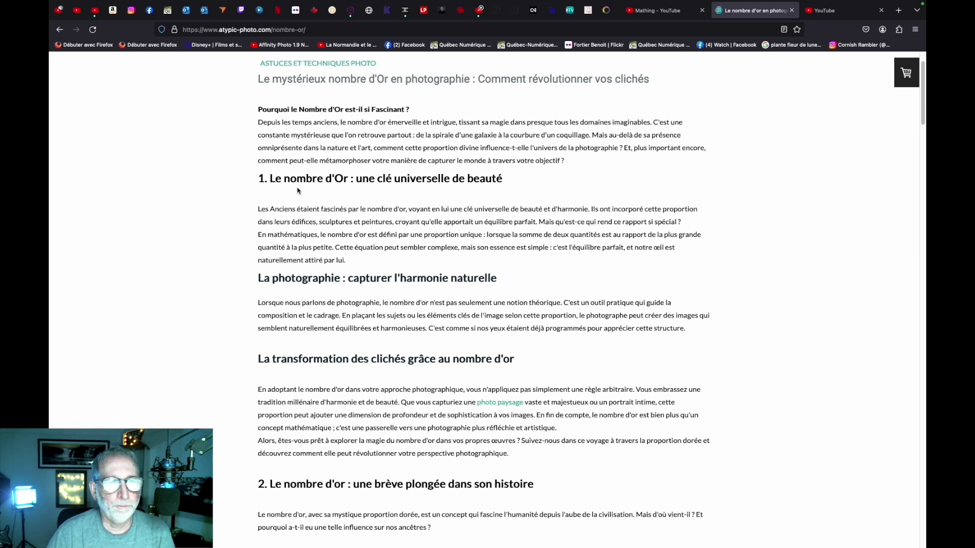
scroll(300, 195, "down", 3)
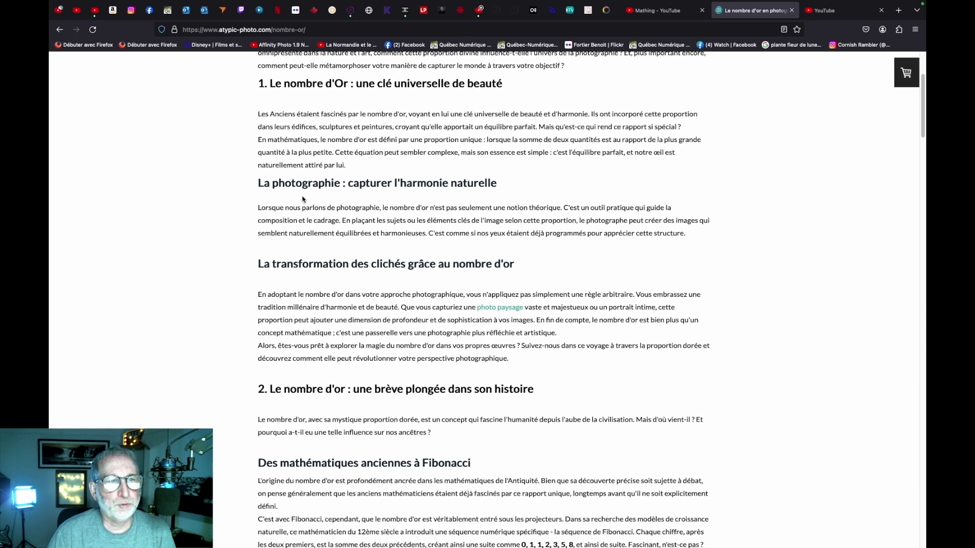
scroll(300, 198, "down", 1)
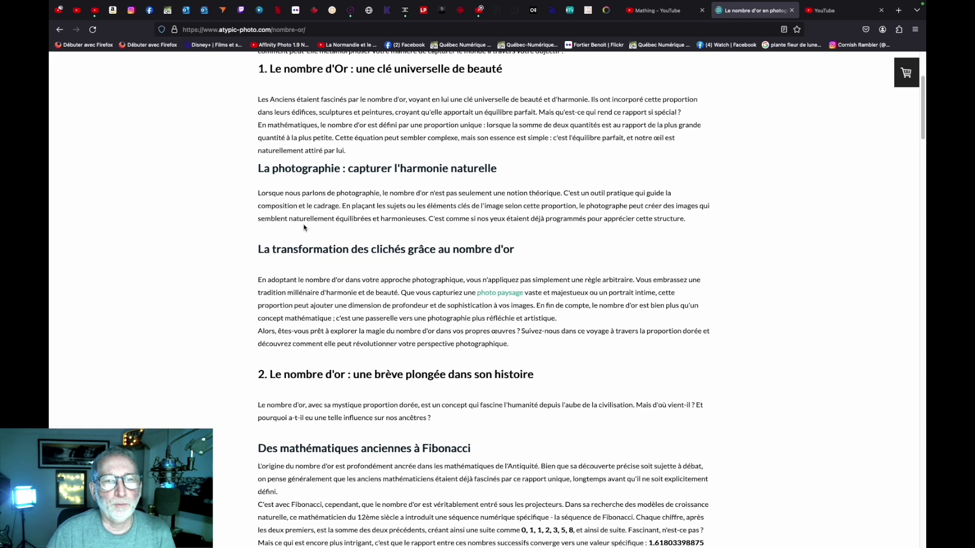
scroll(271, 184, "down", 5)
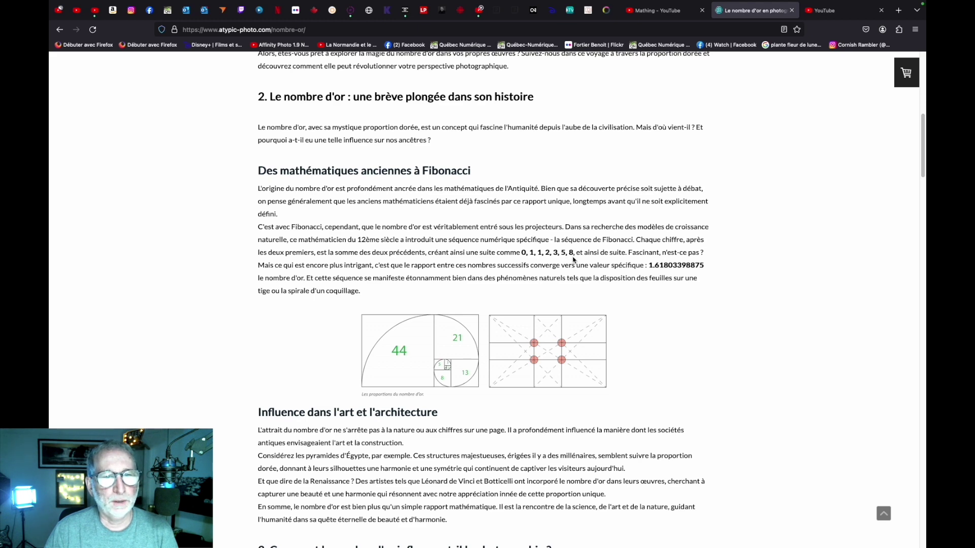
Scroll past section 3 to section 6, 'La photographie : un univers au-delà du nombre d'or'
scroll(573, 259, "down", 3)
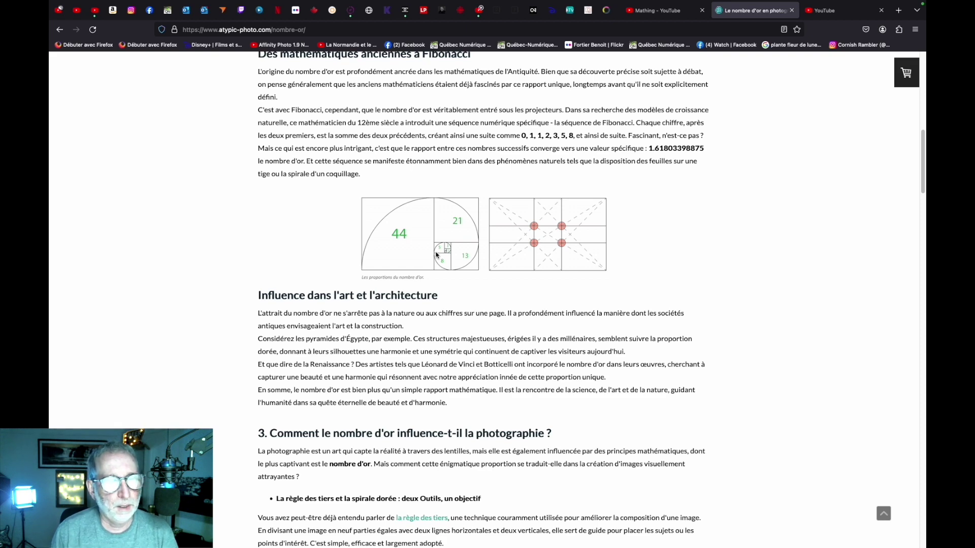
scroll(436, 255, "down", 5)
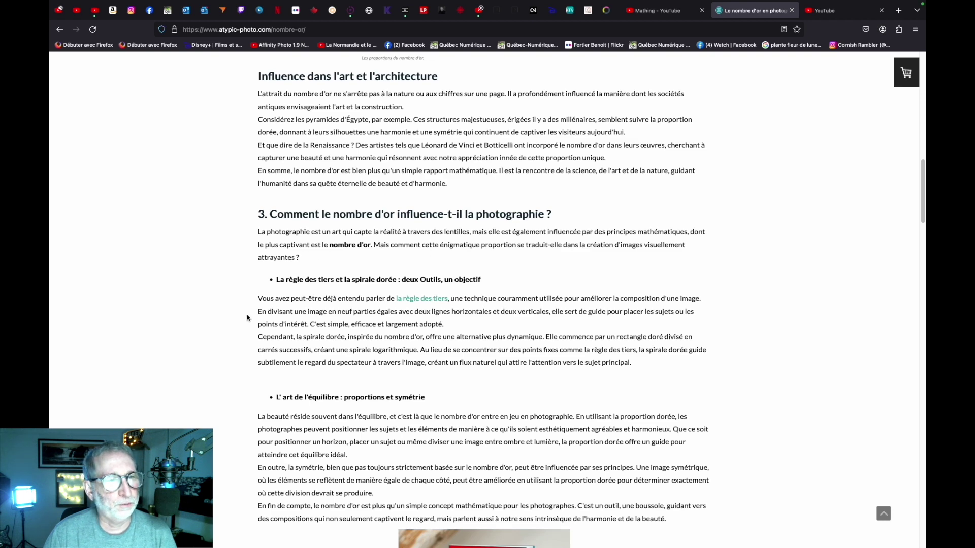
scroll(239, 318, "down", 3)
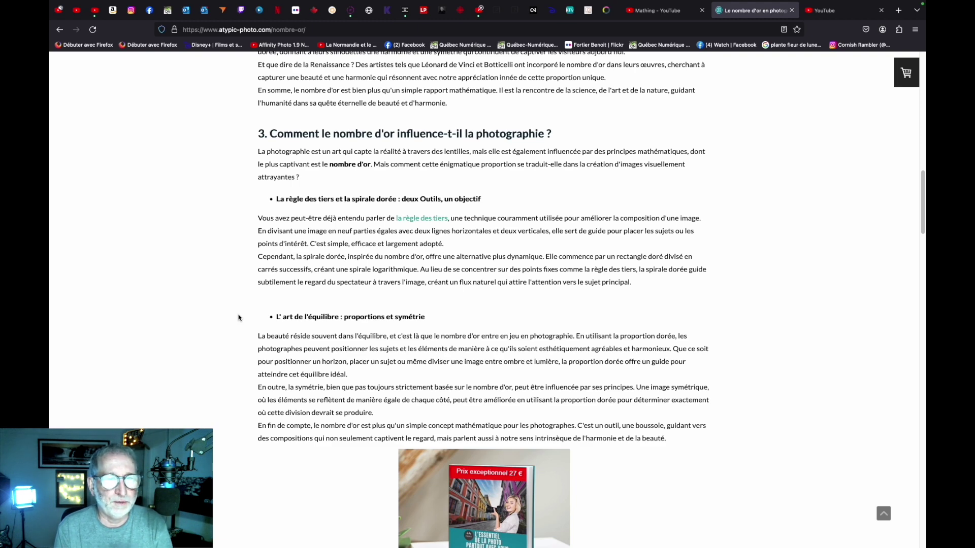
scroll(238, 318, "down", 15)
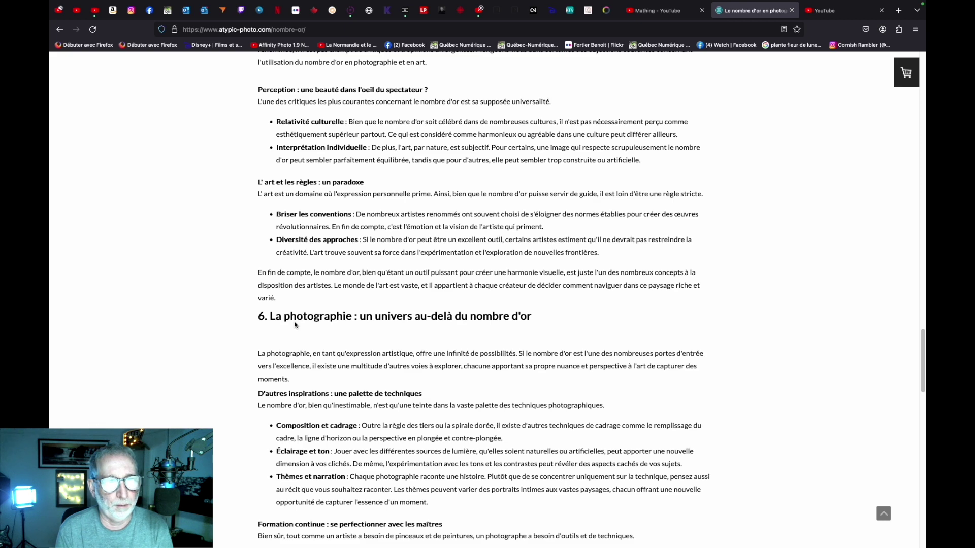
Scroll back up to section 4, 'Mettre en pratique le nombre d'or'
scroll(224, 337, "up", 10)
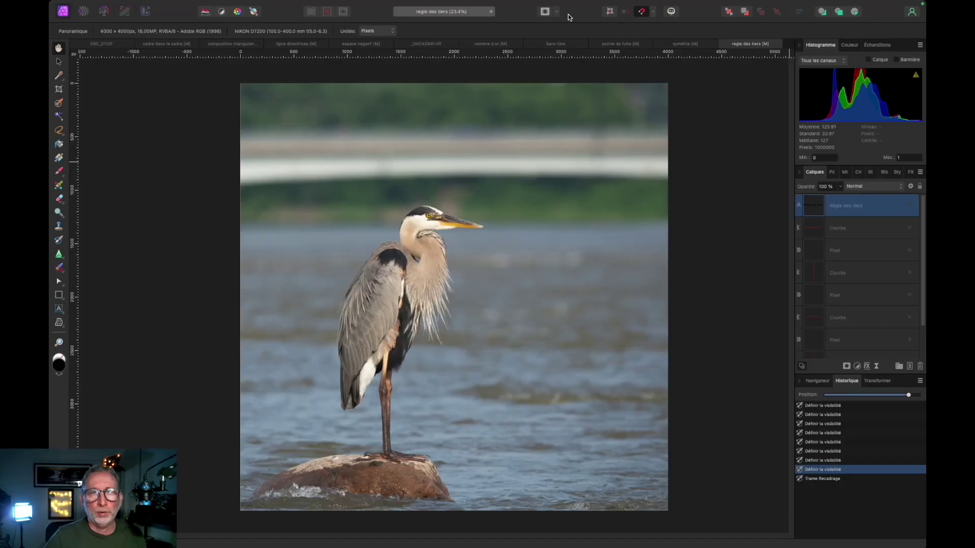
Crop the heron photo, switching the overlay from diagonals to None, then the Rule of Thirds Grid
left_click(59, 91)
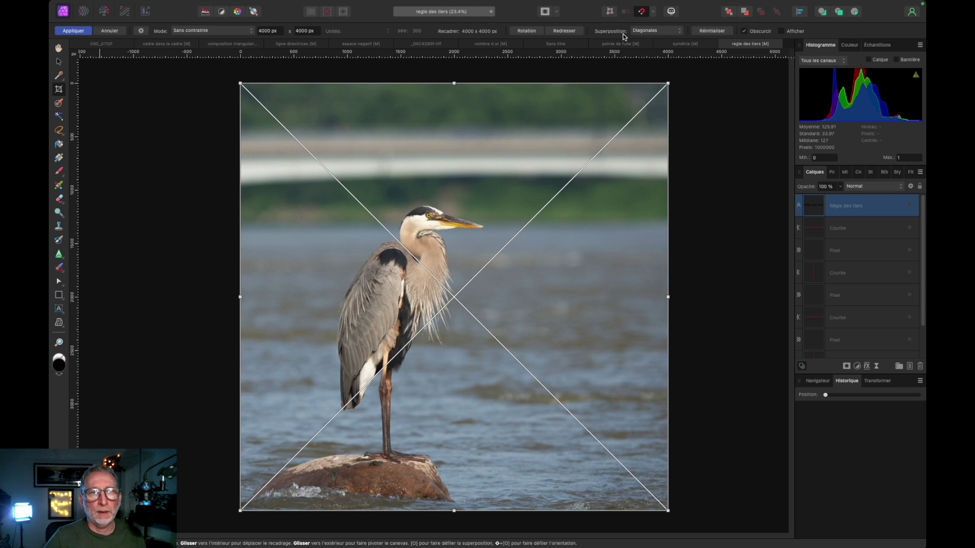
left_click(679, 32)
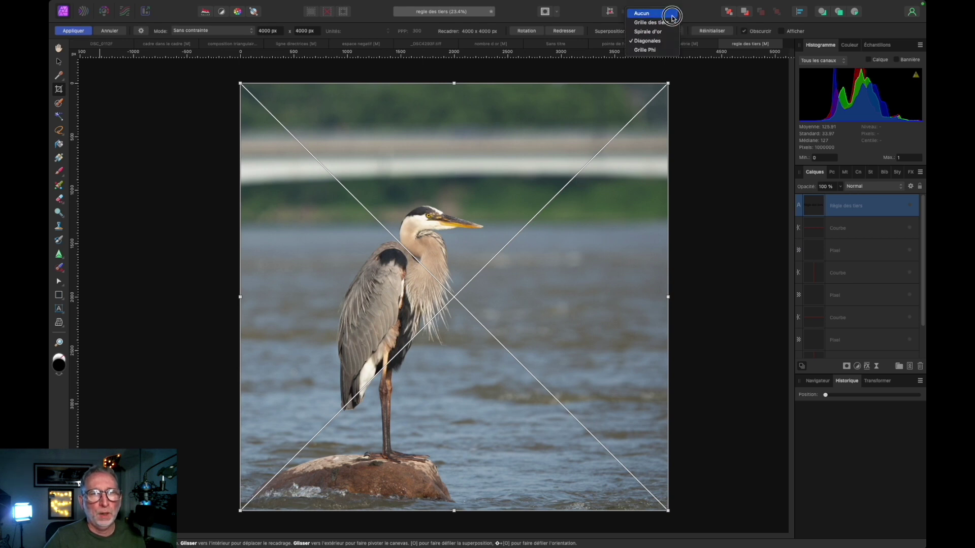
left_click(673, 19)
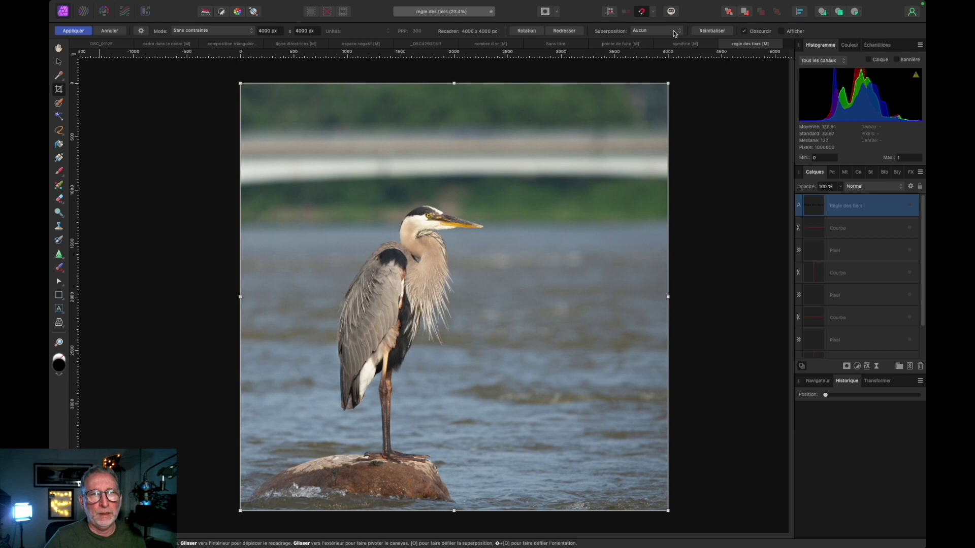
left_click(676, 33)
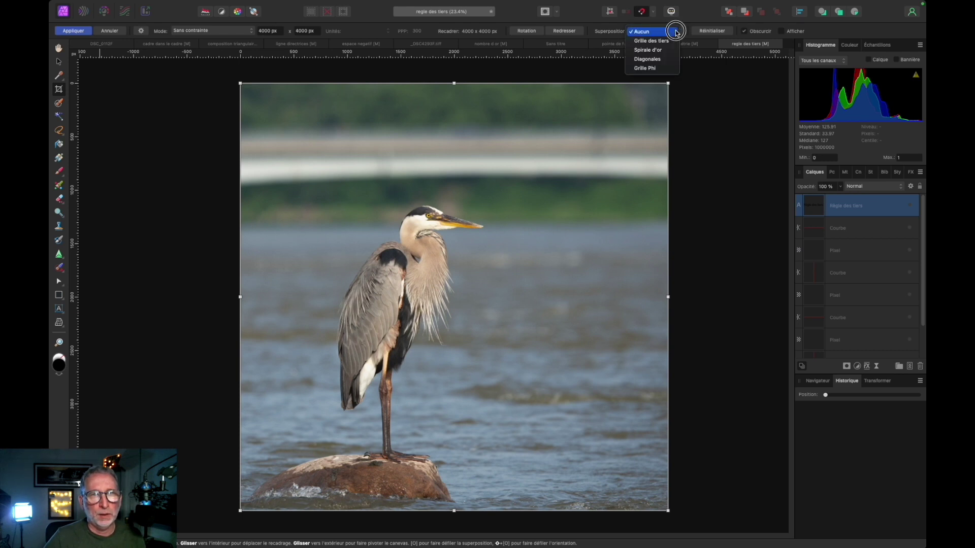
left_click(651, 41)
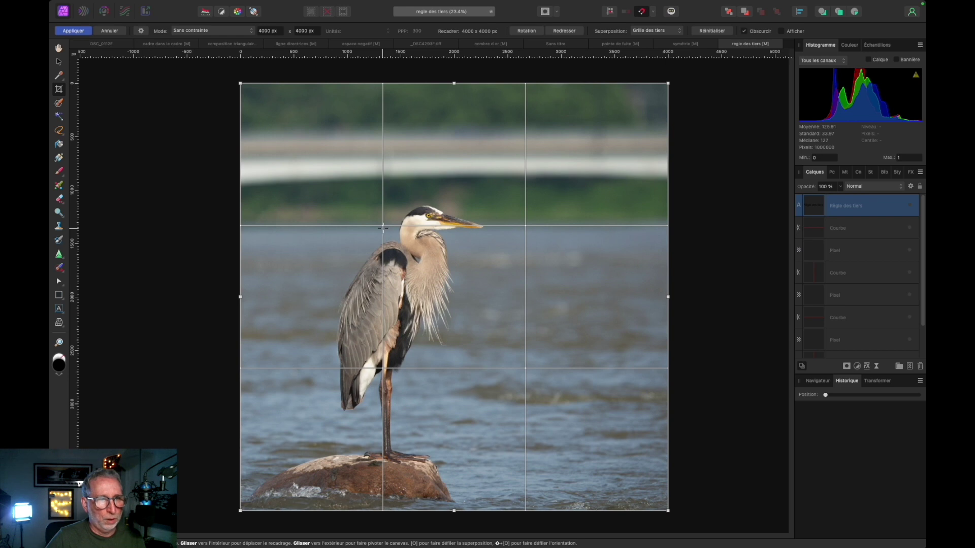
Set the crop overlay to the golden spiral, oriented to centre on the top-left
left_click(680, 33)
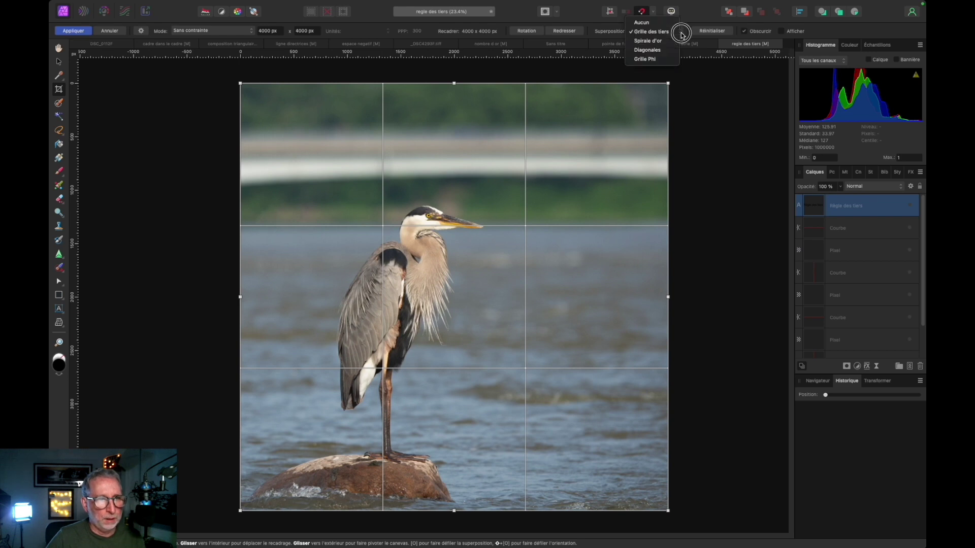
left_click(669, 41)
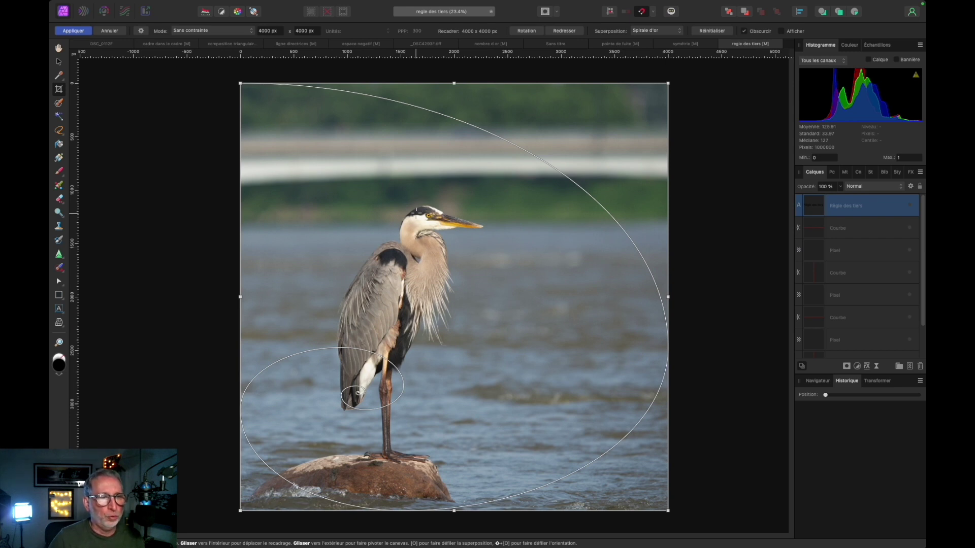
key("shift+o")
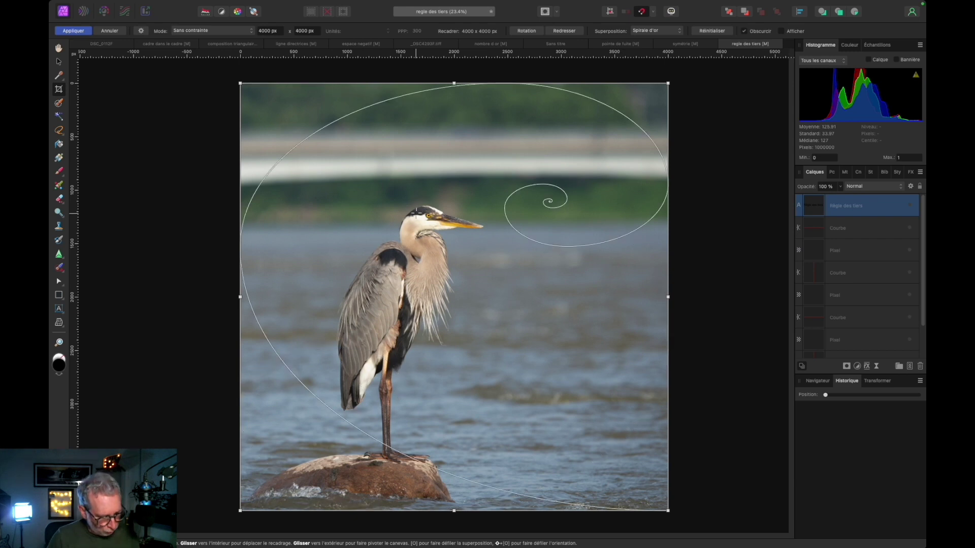
key("shift+o")
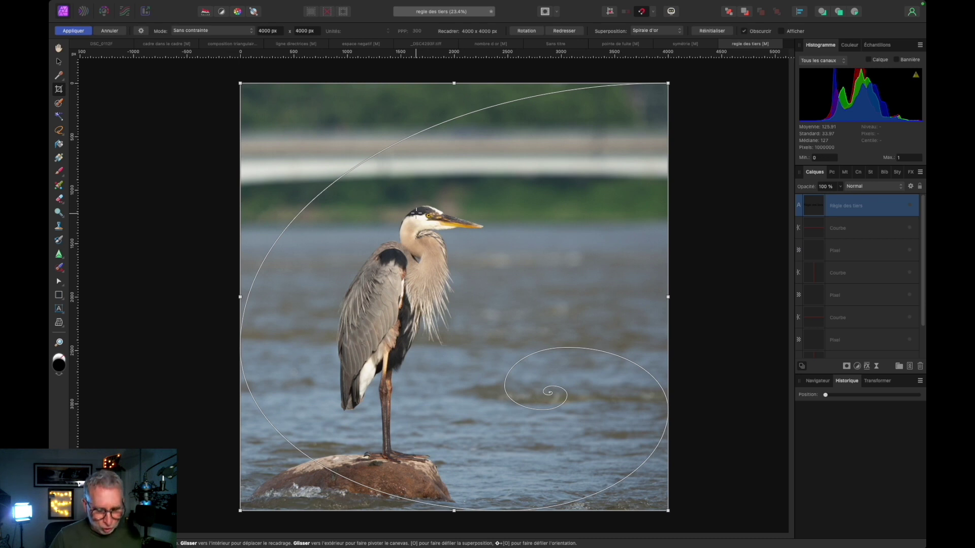
key("shift+o")
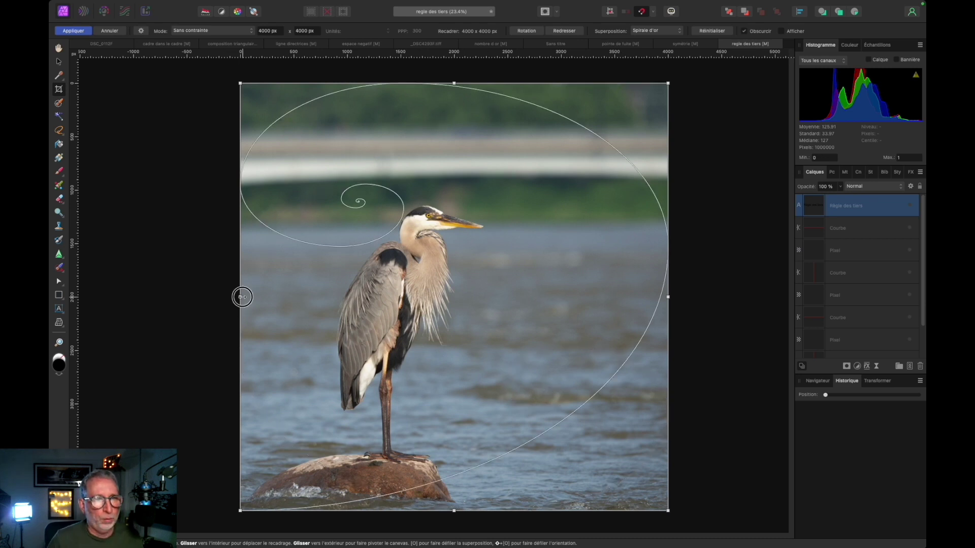
Trim the heron photo's left and top edges and apply the 3422 × 3757 px crop
left_click_drag(240, 297, 302, 297)
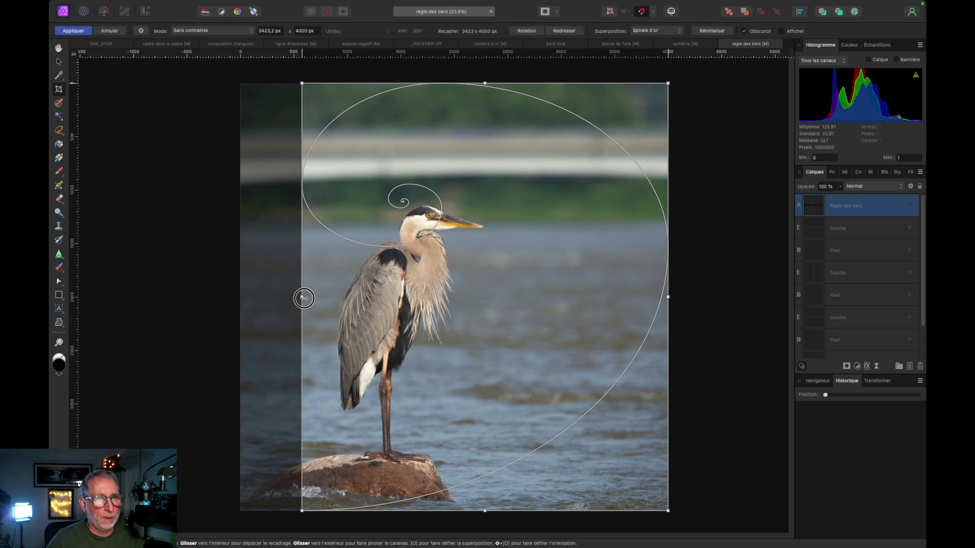
left_click_drag(485, 83, 488, 108)
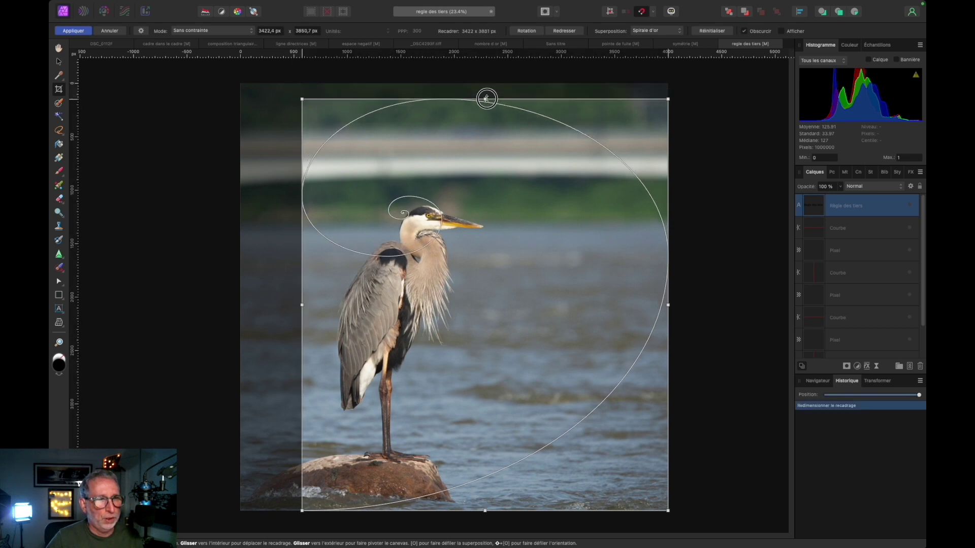
left_click(76, 31)
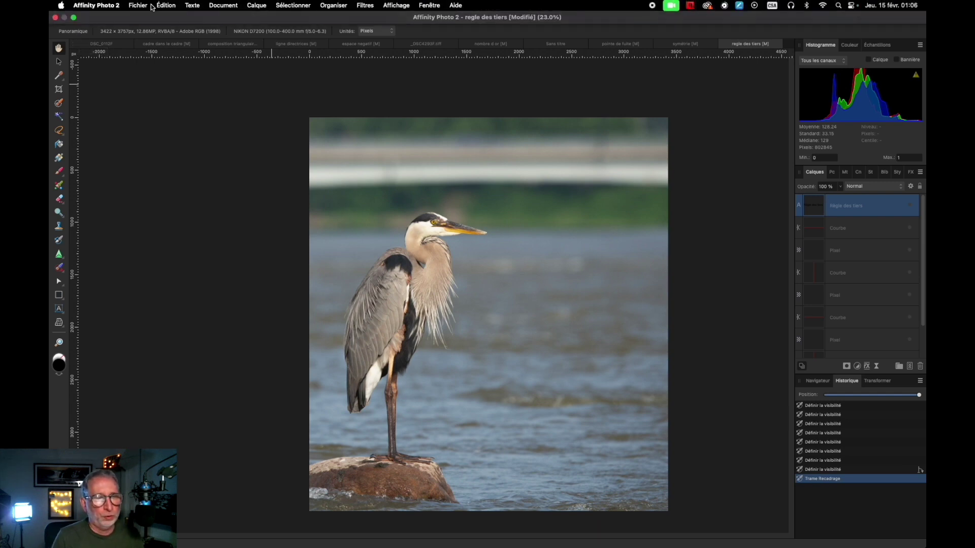
Undo the golden-spiral crop and start a new crop with the diagonals overlay
left_click(166, 6)
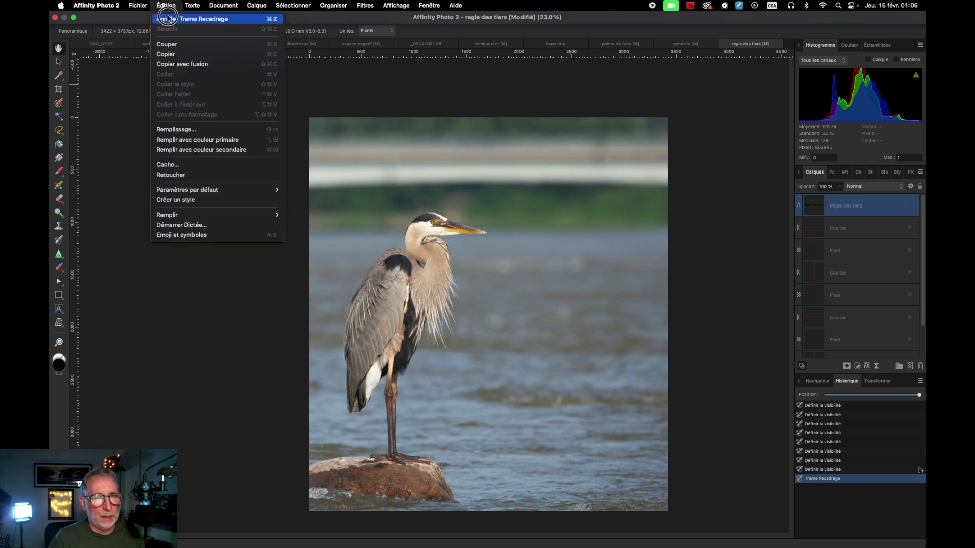
left_click(168, 19)
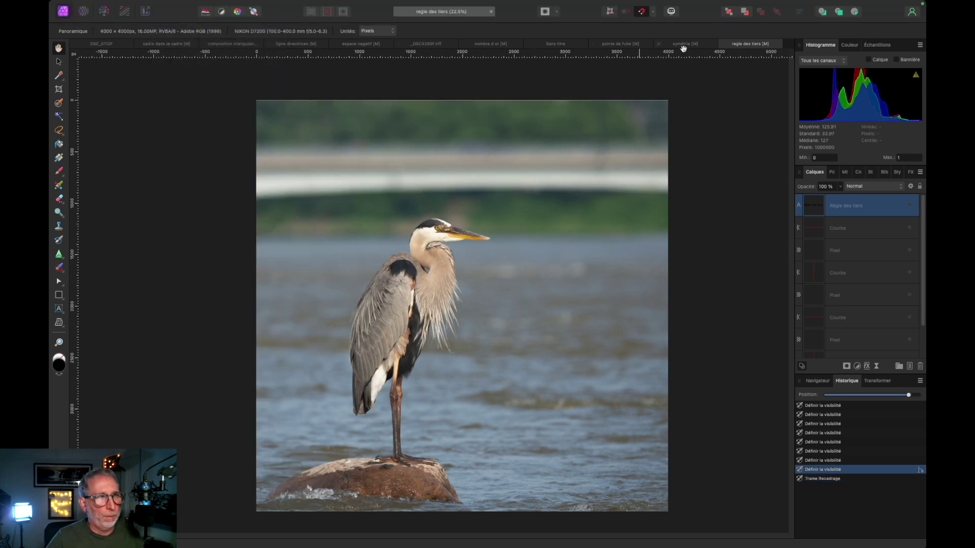
left_click(58, 89)
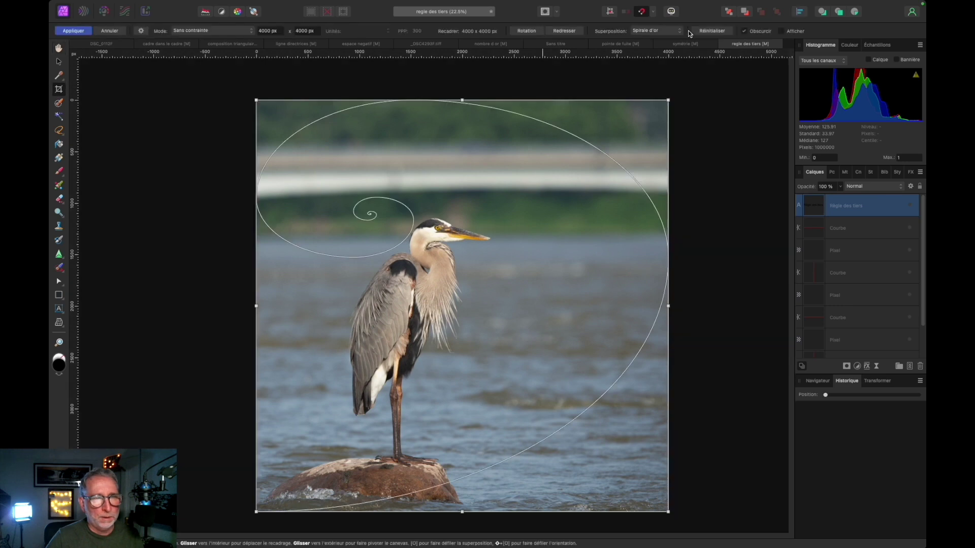
left_click(681, 31)
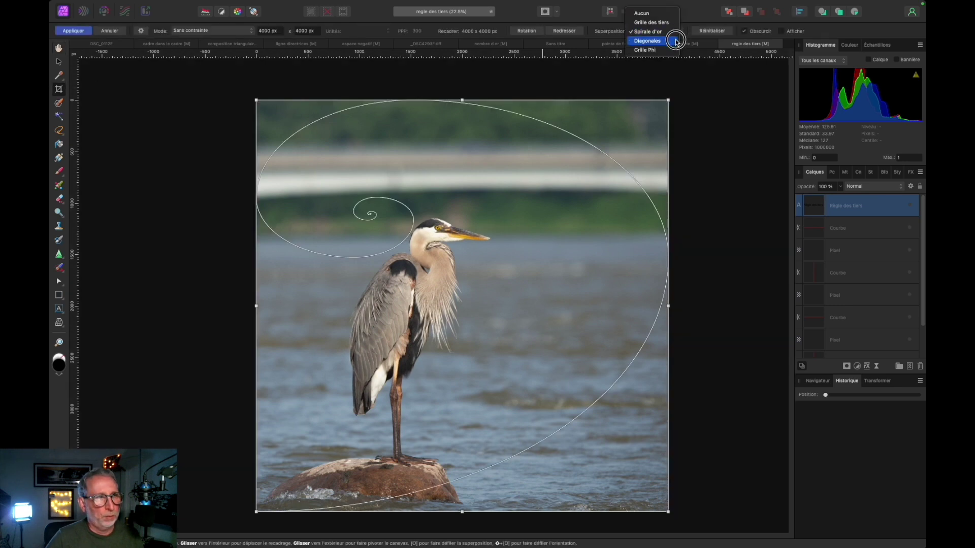
left_click(674, 39)
Apply a trial crop narrowed from the right, then undo it to restore 4000 × 4000 px
left_click_drag(666, 307, 637, 310)
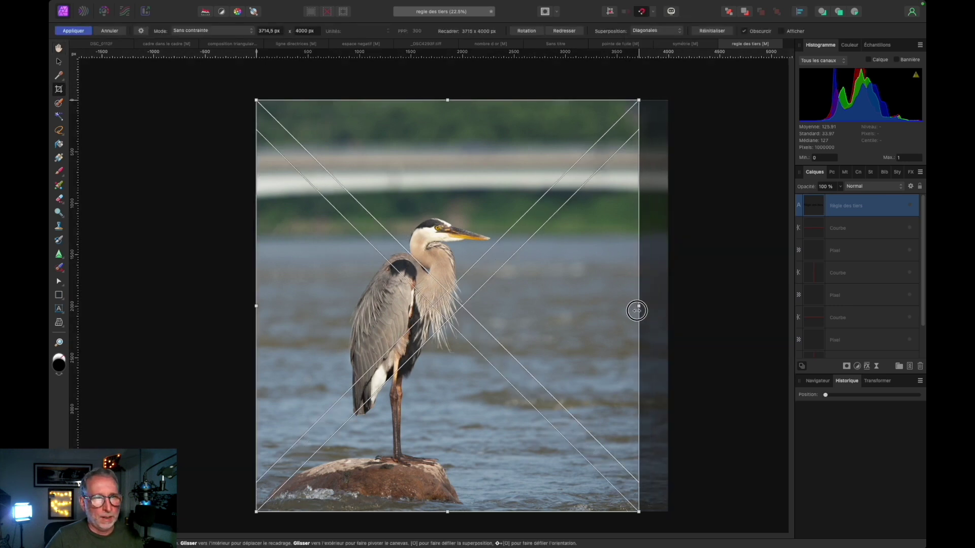
left_click(73, 31)
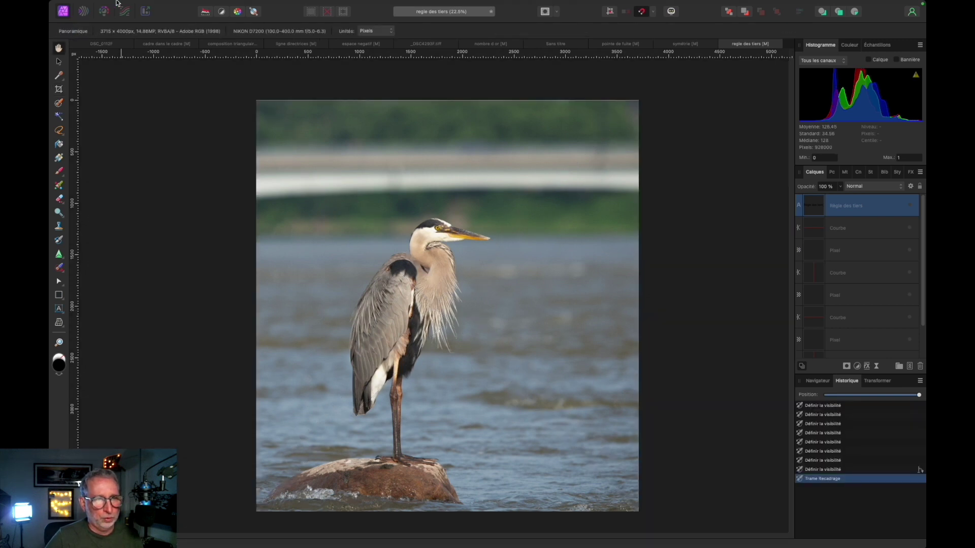
left_click(163, 6)
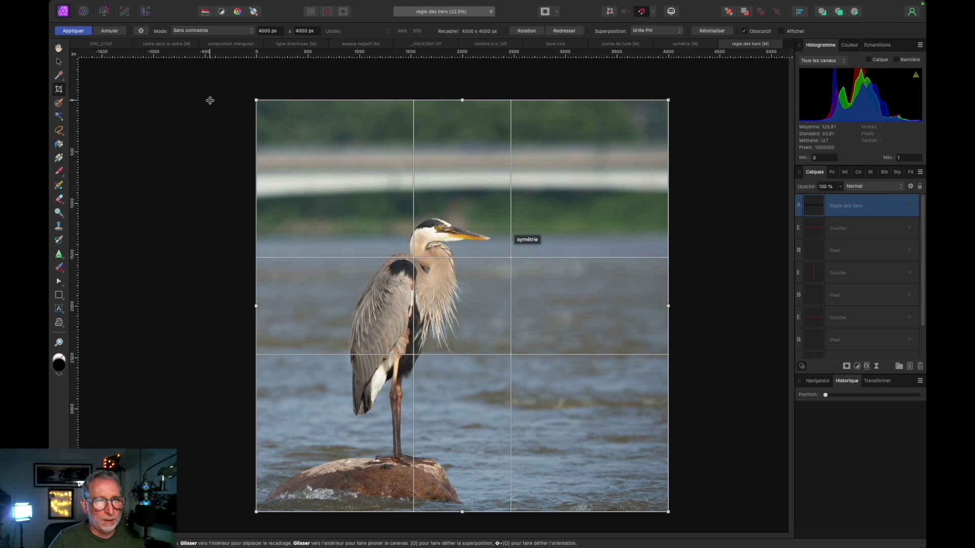
Crop the symétrie highway photo with a diagonals overlay, trimming the right edge slightly
left_click(685, 44)
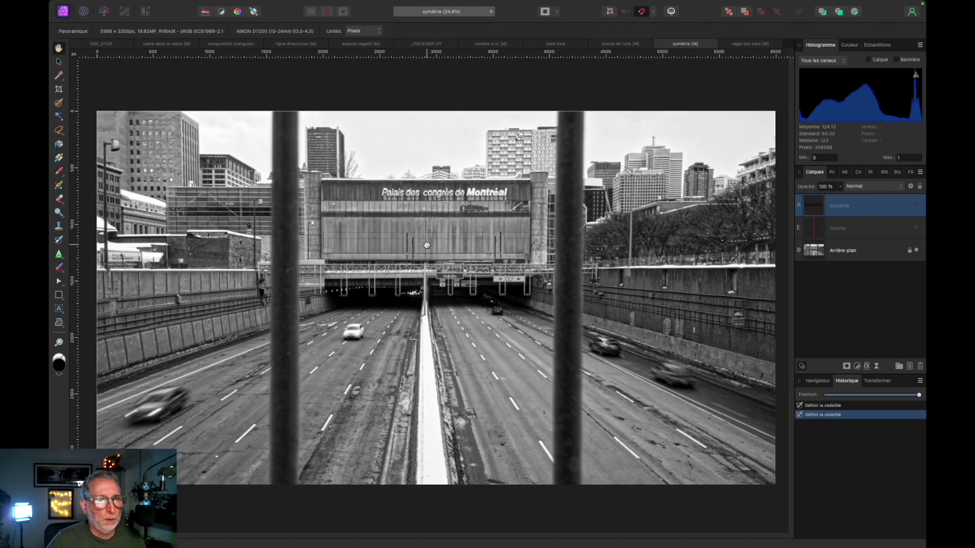
left_click(59, 89)
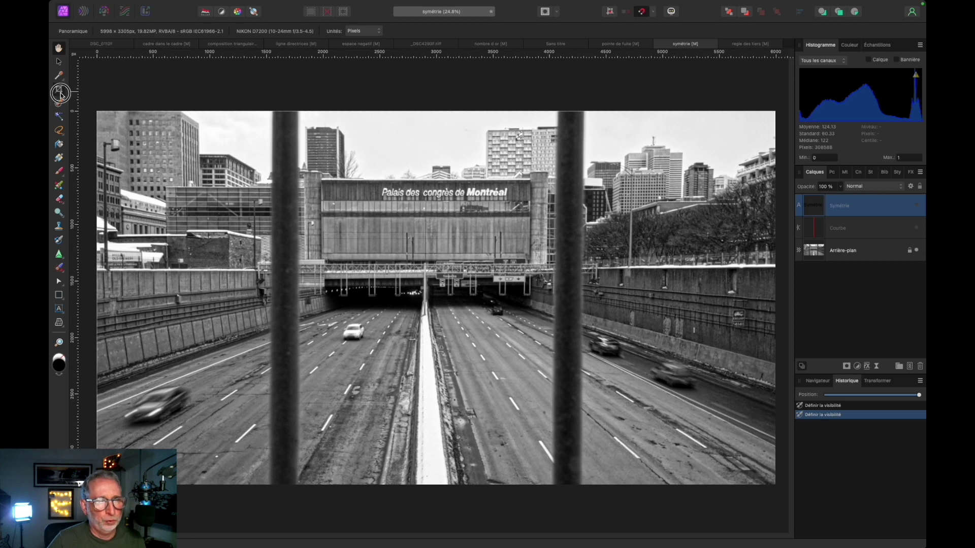
left_click_drag(324, 55, 323, 292)
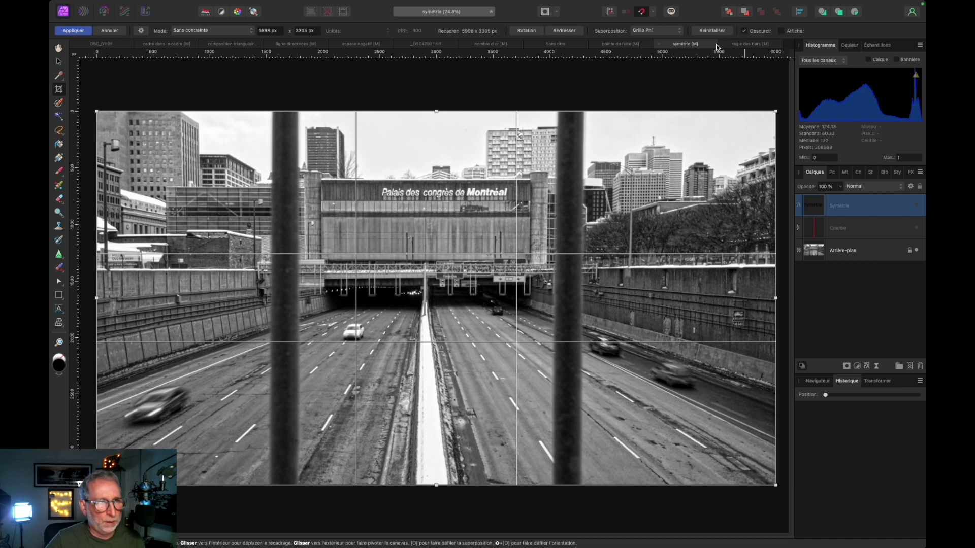
left_click(680, 31)
left_click(647, 70)
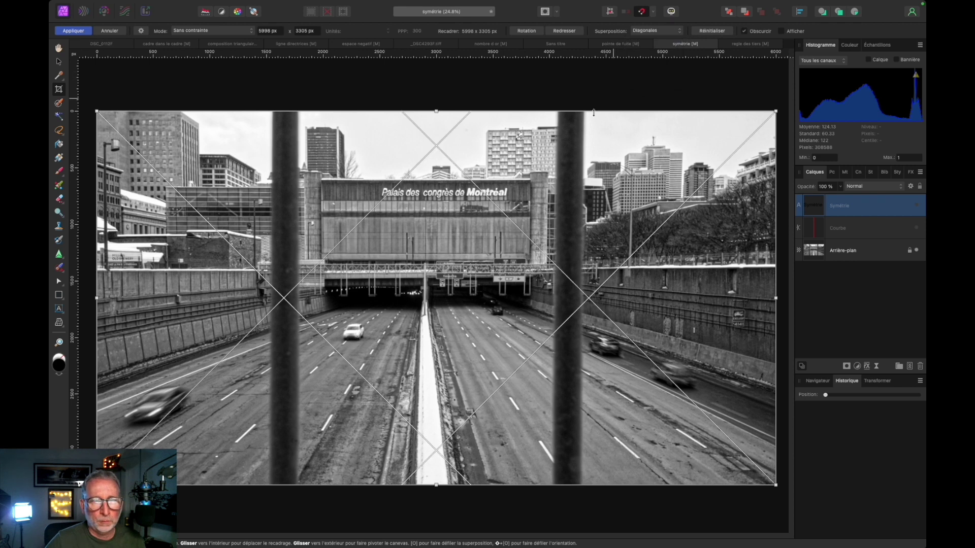
left_click_drag(776, 300, 758, 305)
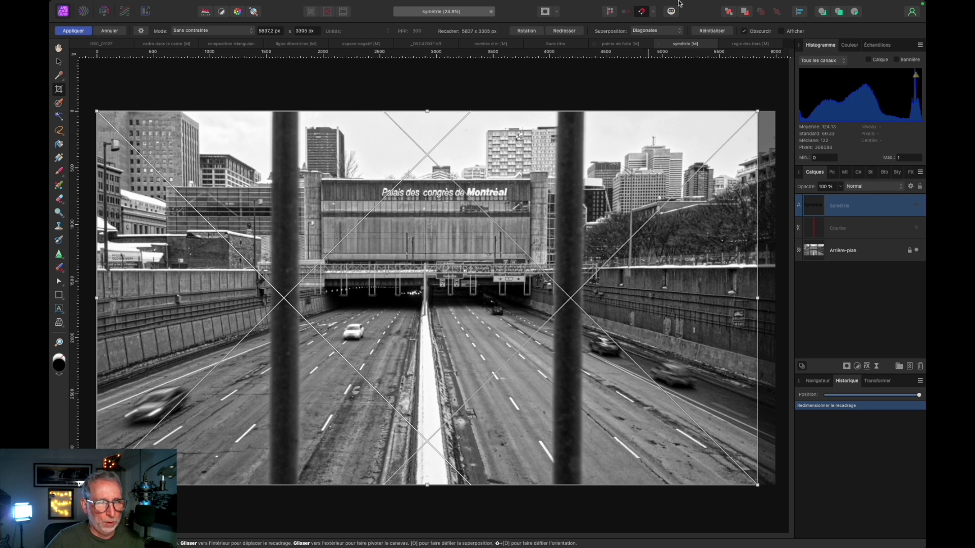
Try a lower-right golden spiral, then the thirds grid with the crop widened to 5998 × 3305 px
left_click(676, 37)
left_click(676, 26)
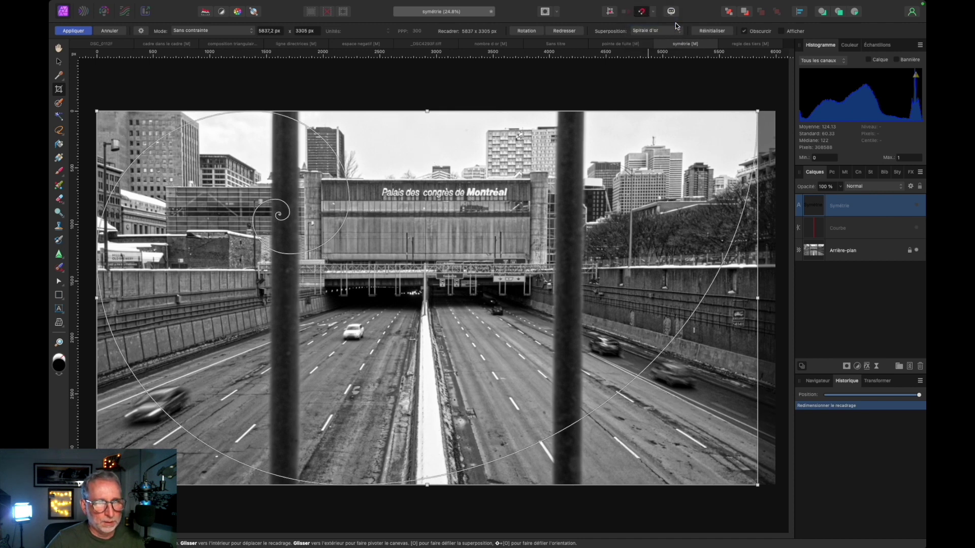
key("shift+o")
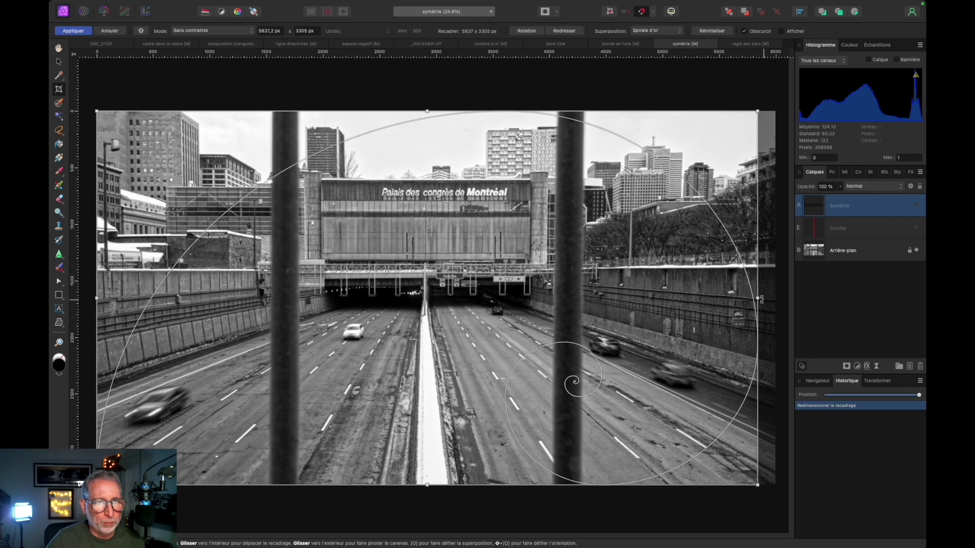
left_click_drag(759, 298, 754, 300)
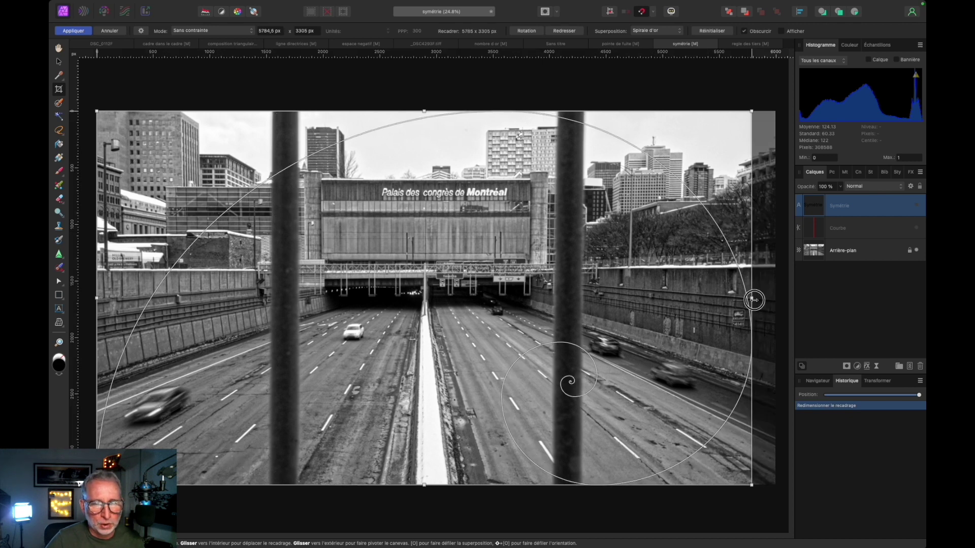
left_click(670, 31)
left_click(655, 12)
mouse_move(752, 298)
left_mouse_down()
mouse_move(773, 299)
mouse_move(699, 307)
mouse_move(773, 302)
left_mouse_up()
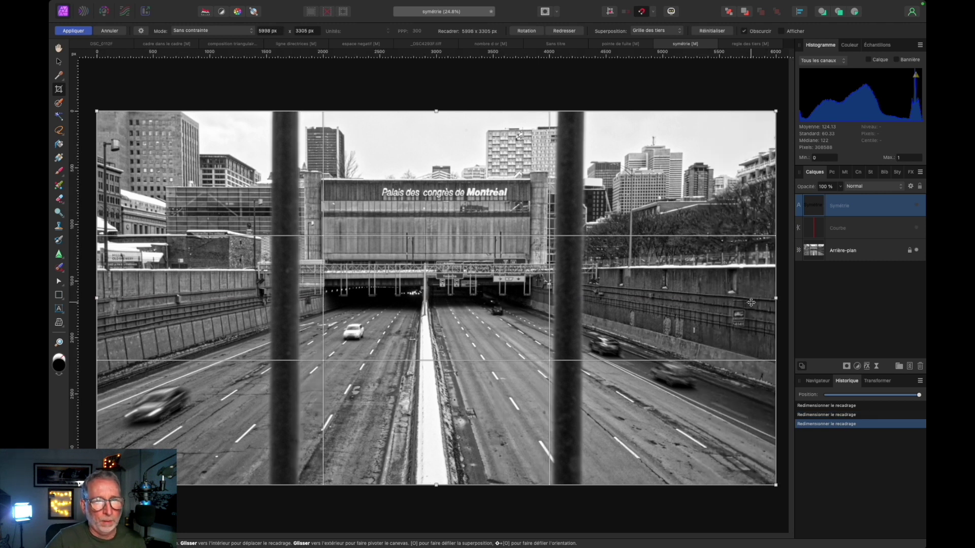
Cancel the highway crop and crop the geese photo with a golden spiral on the lower-left goose
left_click(108, 32)
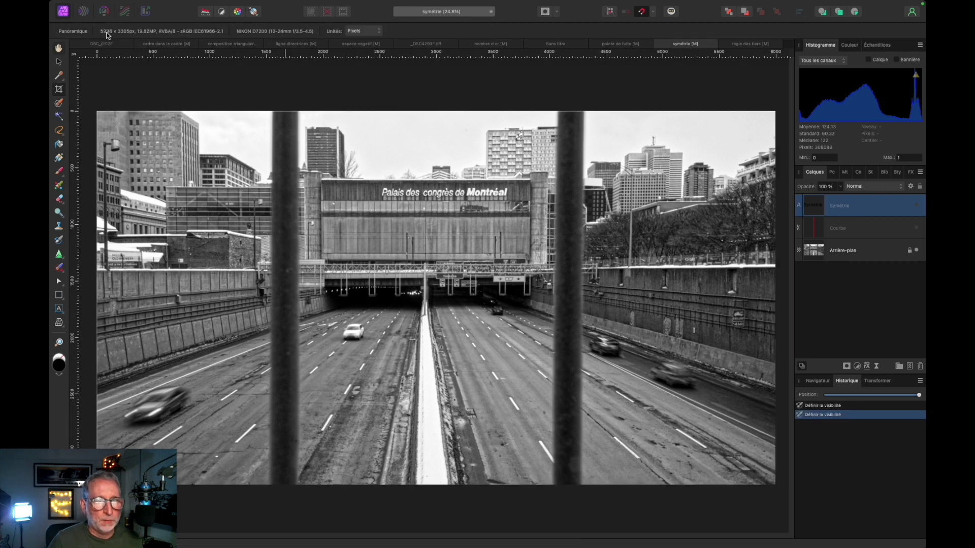
left_click(621, 44)
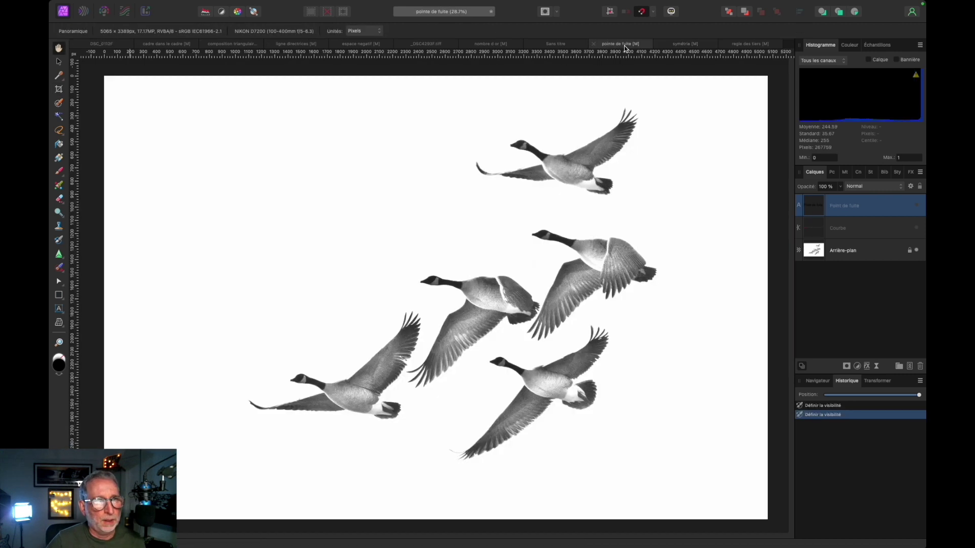
key("c")
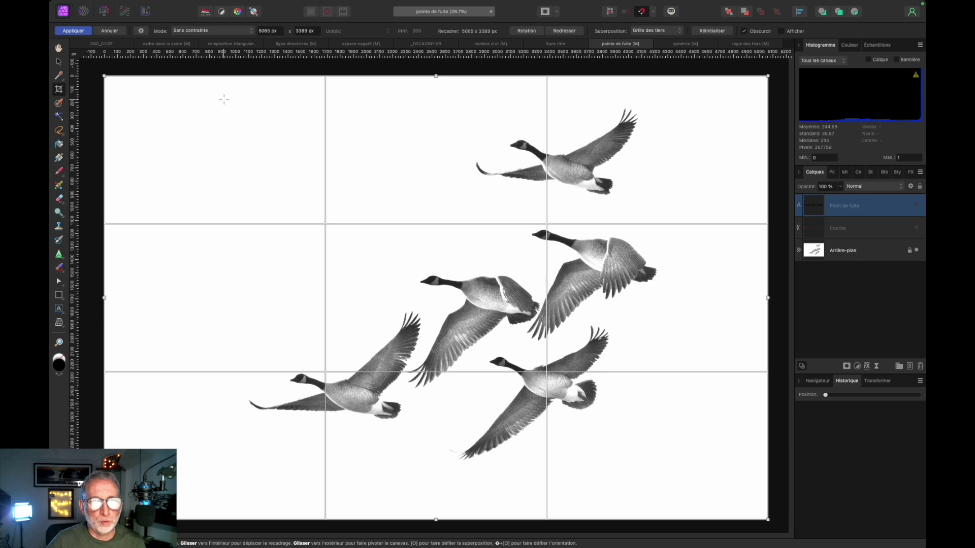
left_click(657, 30)
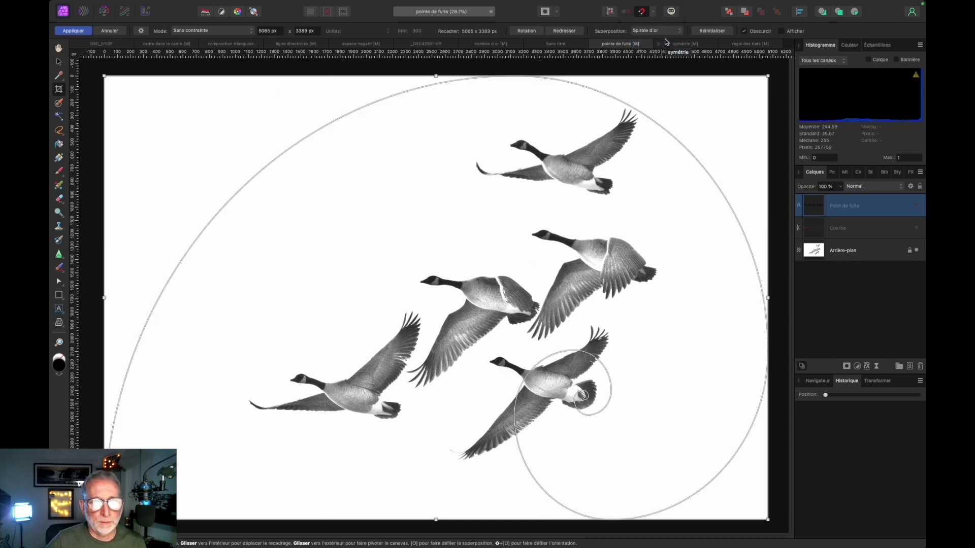
key("shift+o")
key("shift+o")
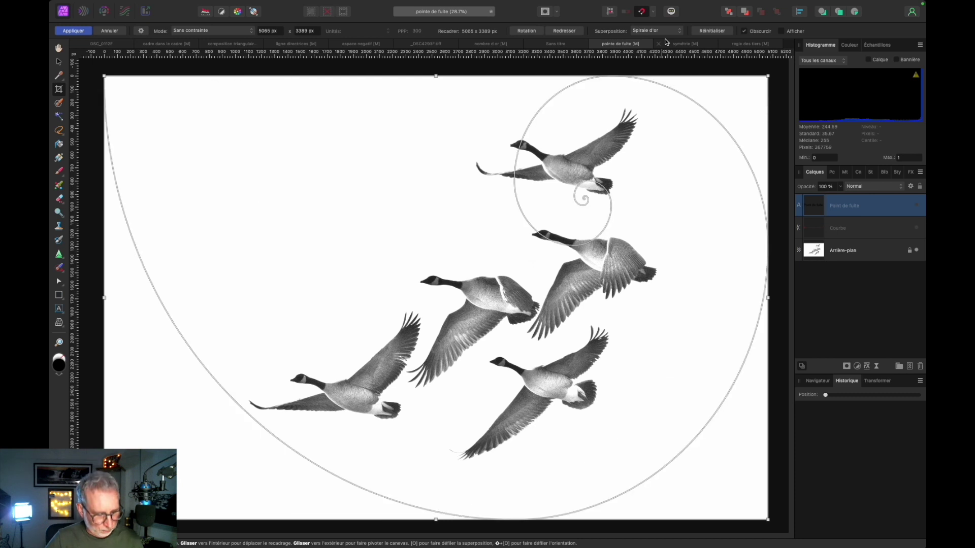
key("shift+o")
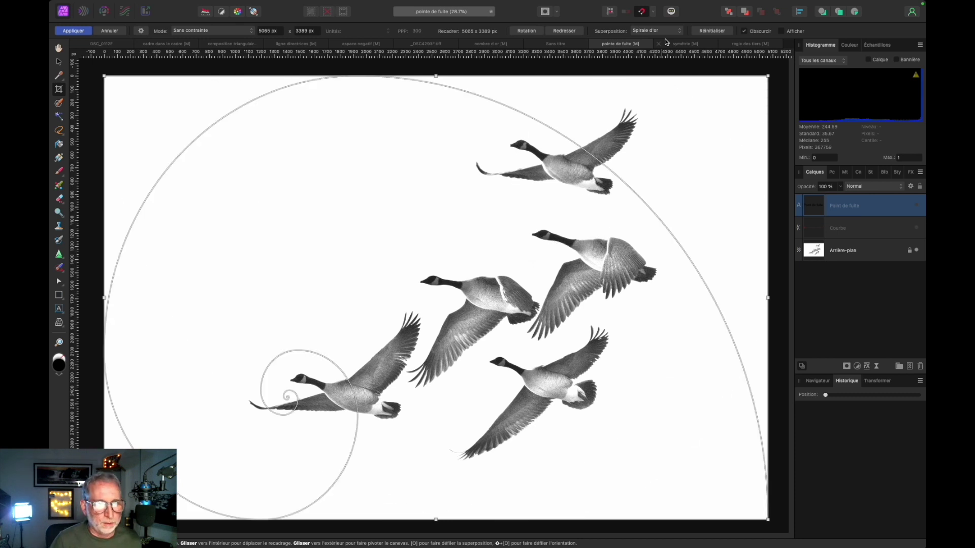
Try diagonals with a top-left trim, reset, switch to the phi grid, and cancel the crop
left_click(676, 31)
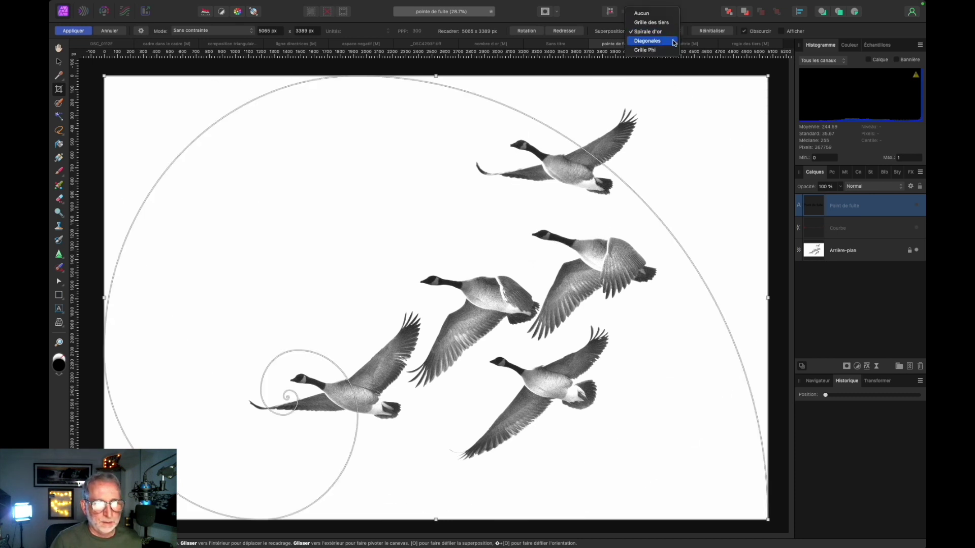
left_click(673, 40)
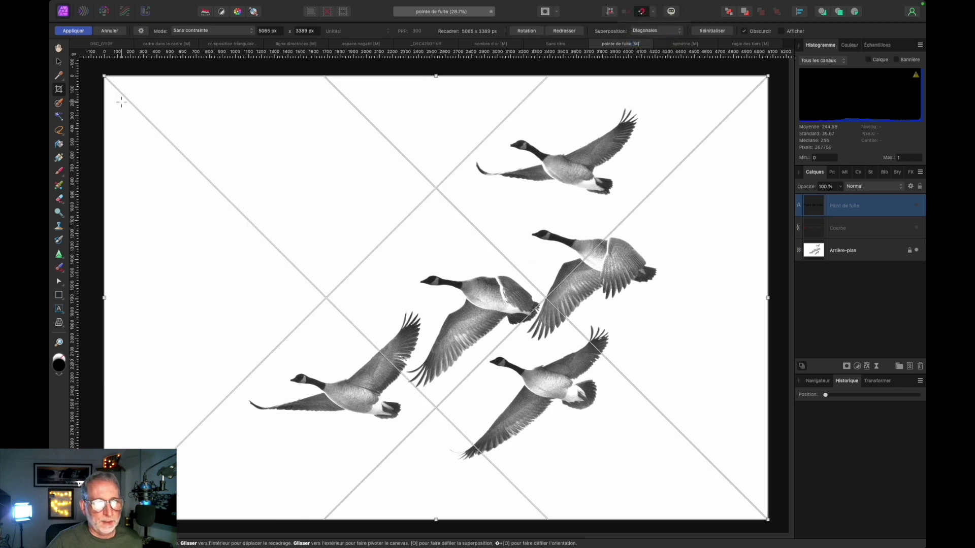
mouse_move(104, 77)
left_mouse_down()
mouse_move(146, 89)
mouse_move(169, 113)
left_mouse_up()
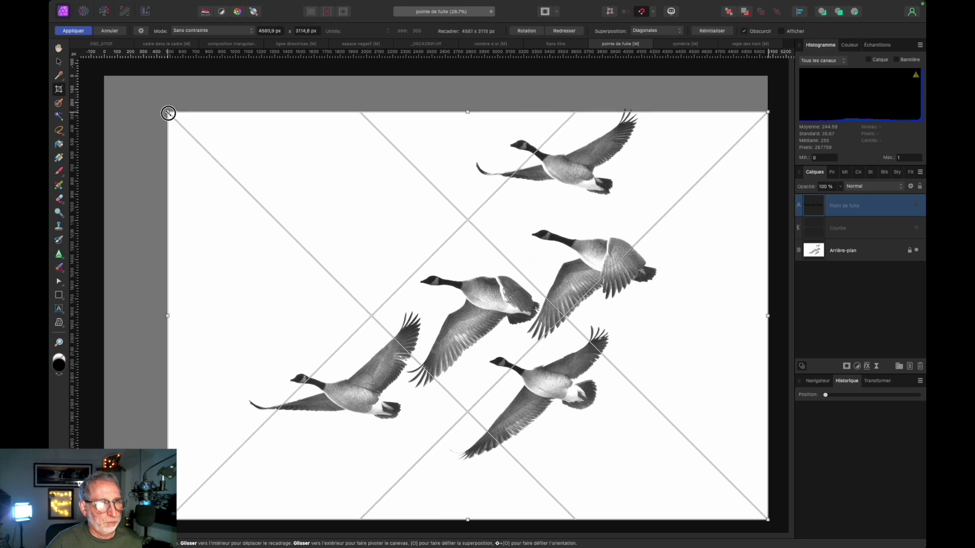
left_click(712, 30)
left_click(656, 30)
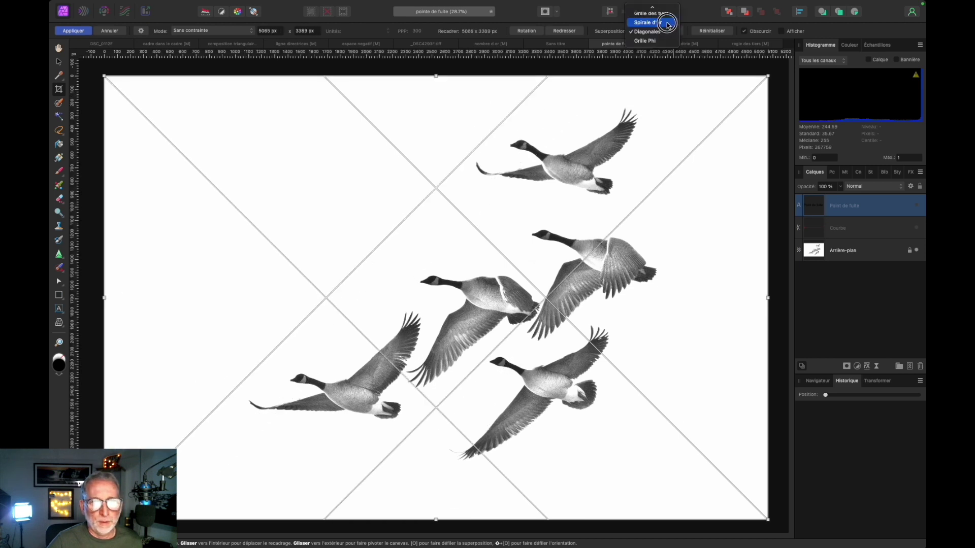
left_click(657, 40)
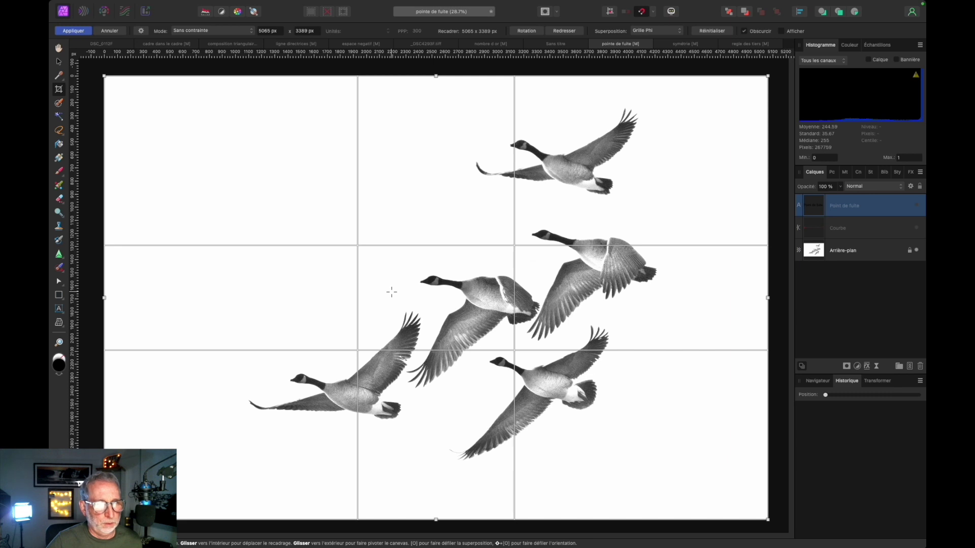
left_click(111, 31)
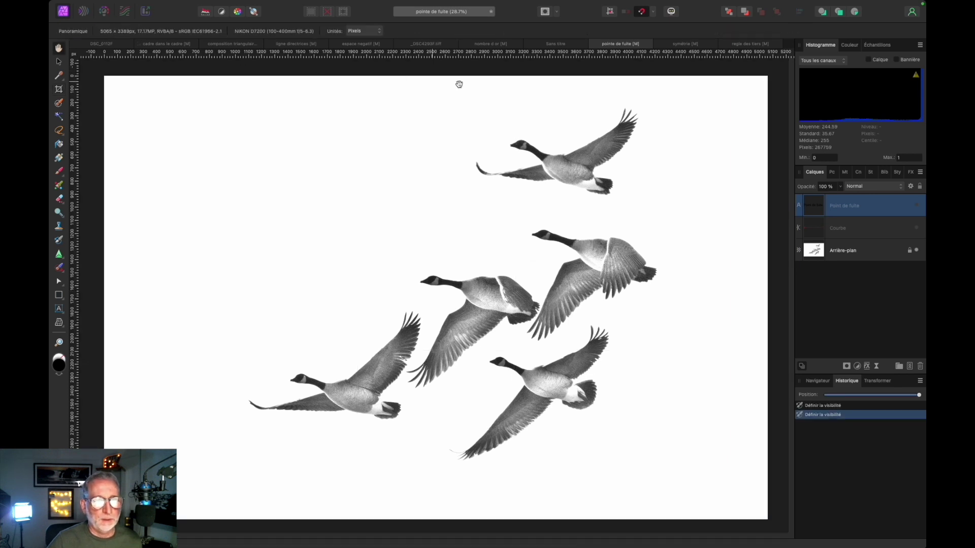
On the Sans titre dog photo, compare crop overlays: diagonals, golden spiral, then thirds grid
left_click(557, 43)
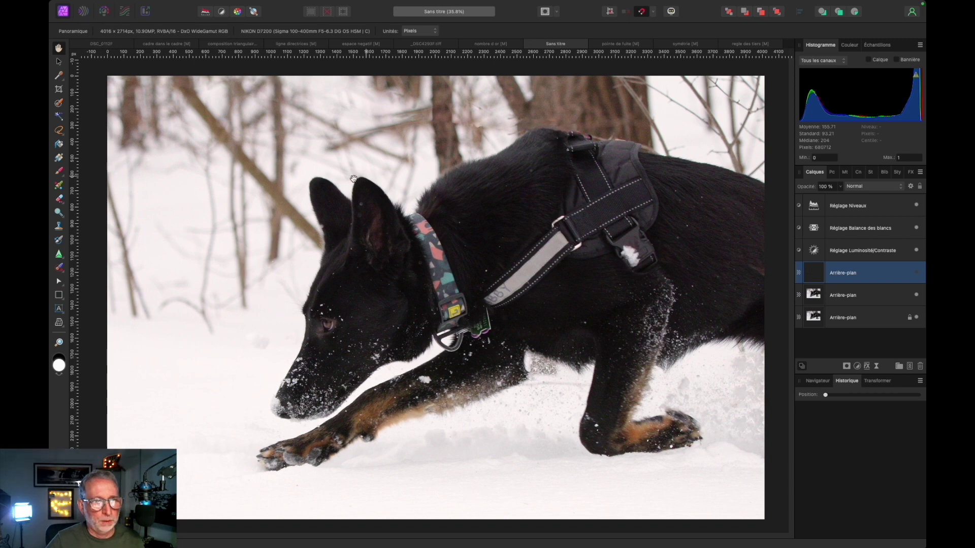
left_click(59, 89)
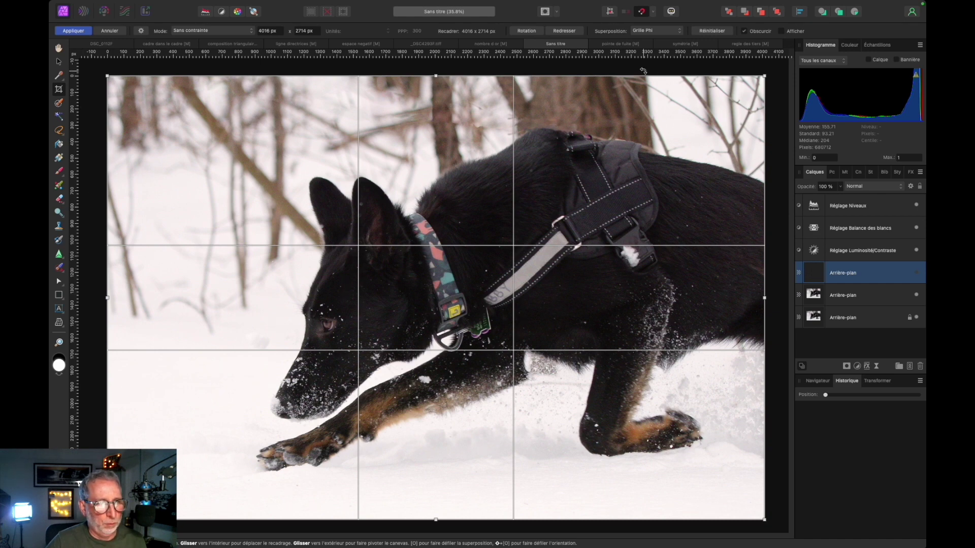
left_click(677, 33)
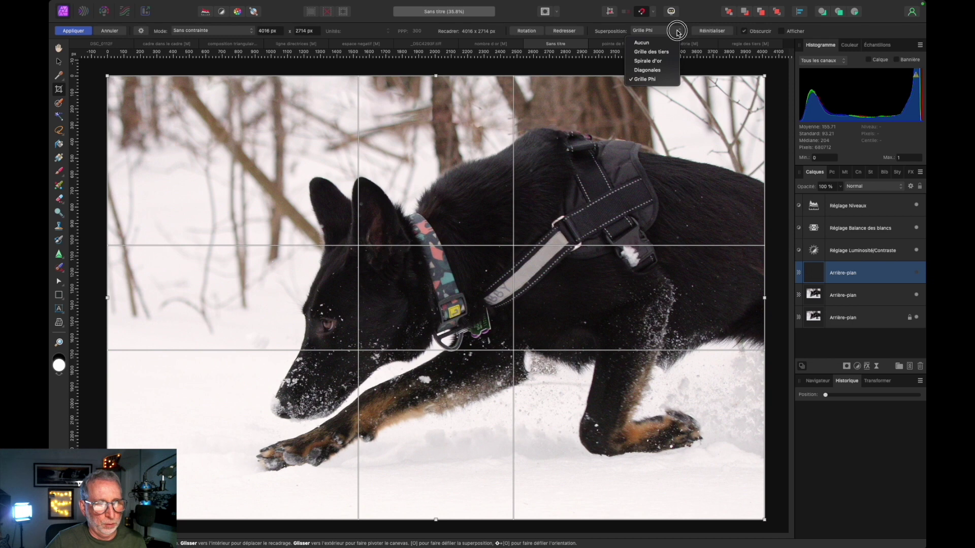
left_click(660, 71)
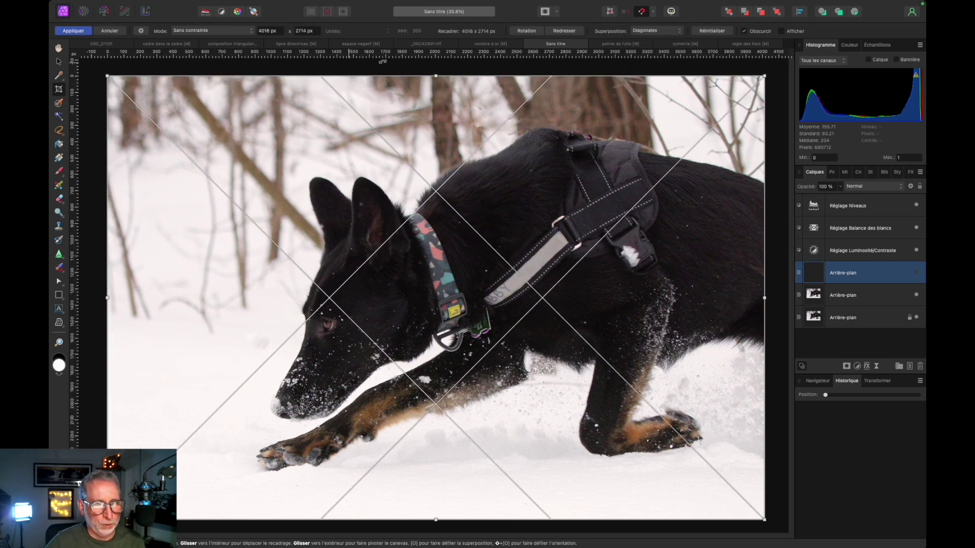
left_click(651, 32)
left_click(649, 22)
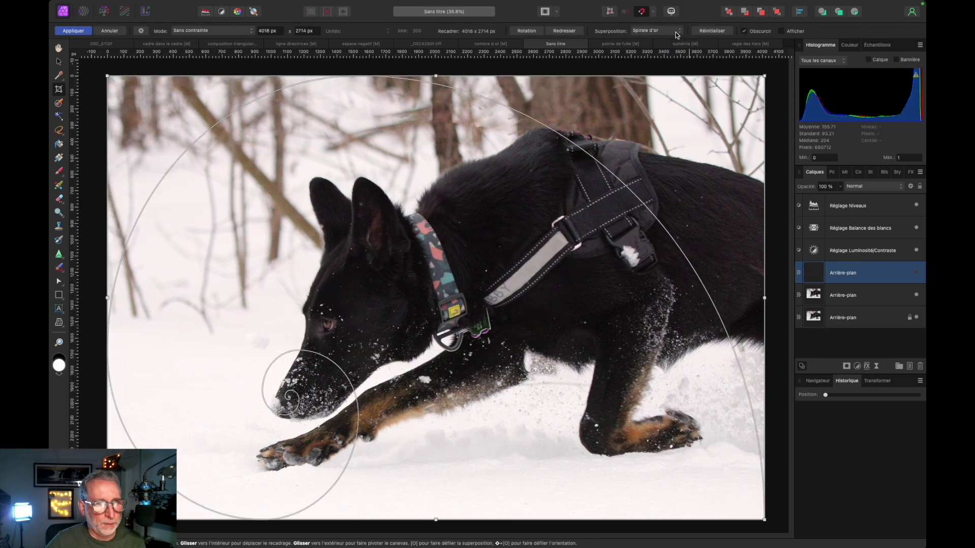
left_click(649, 22)
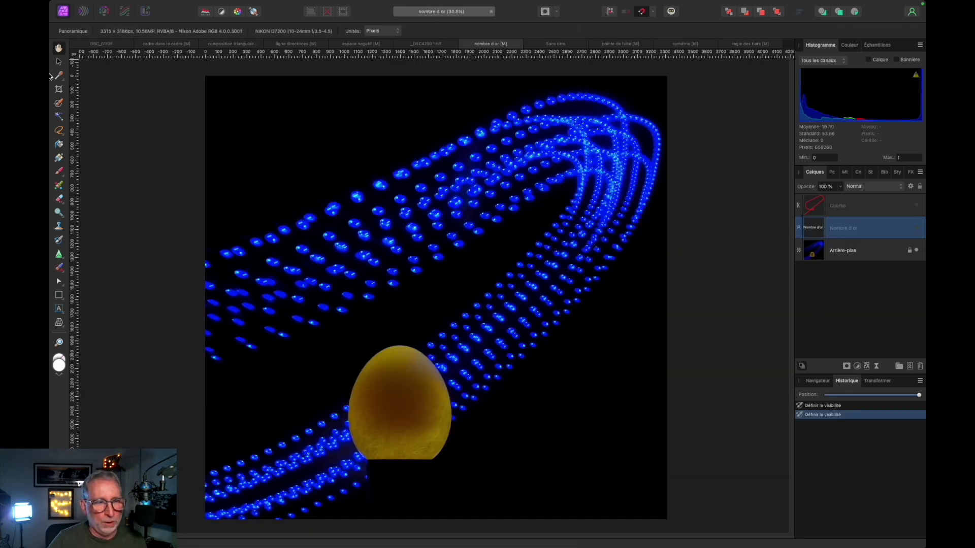
key("c")
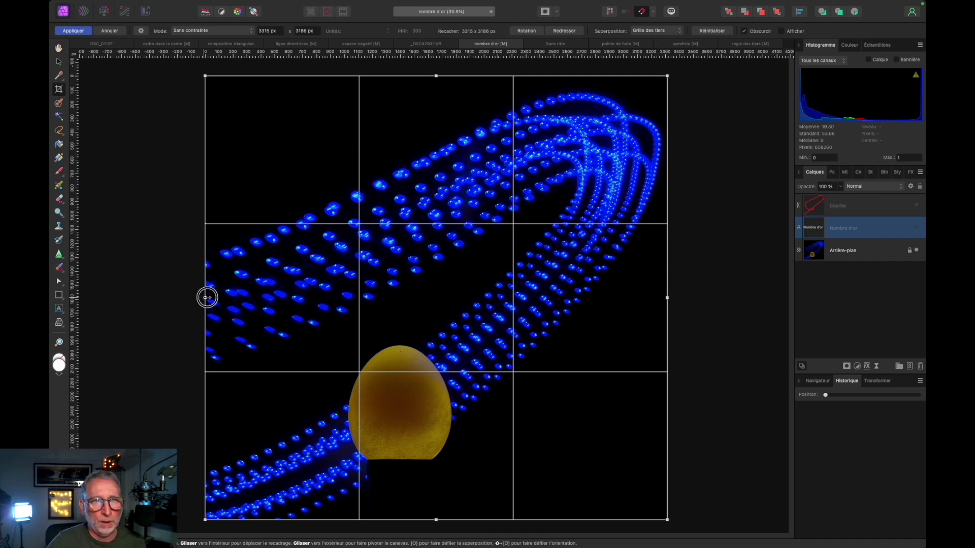
left_click_drag(207, 297, 262, 295)
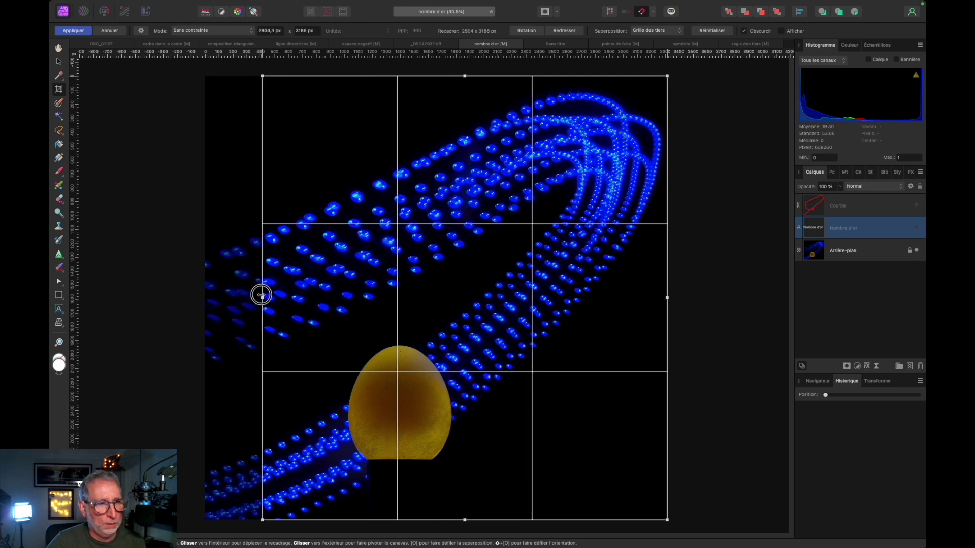
left_click(109, 31)
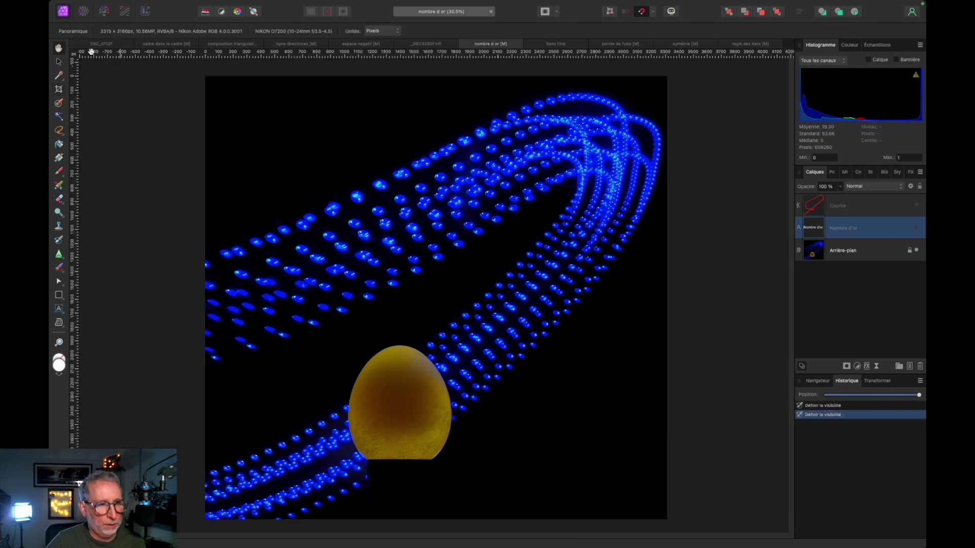
left_click(59, 89)
left_click(653, 11)
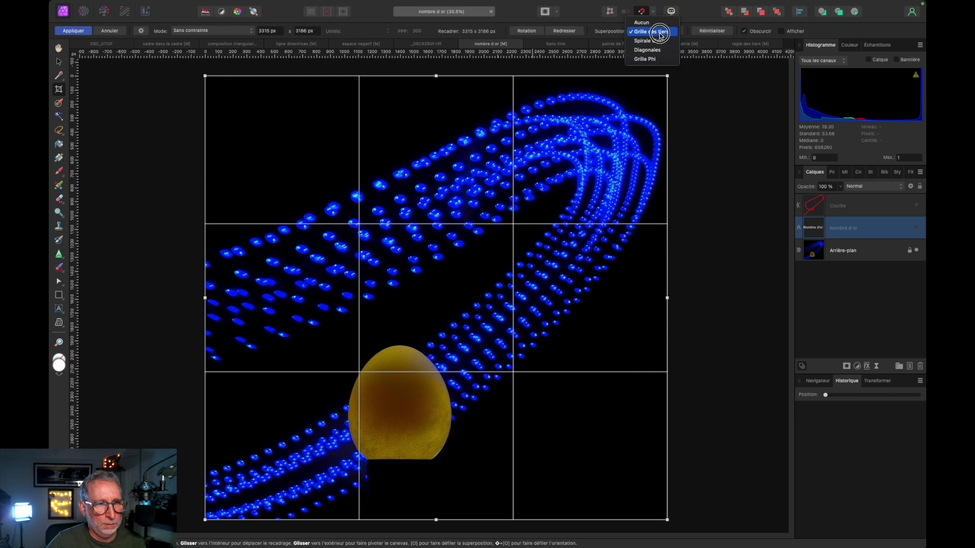
left_click(662, 41)
left_click_drag(205, 298, 222, 298)
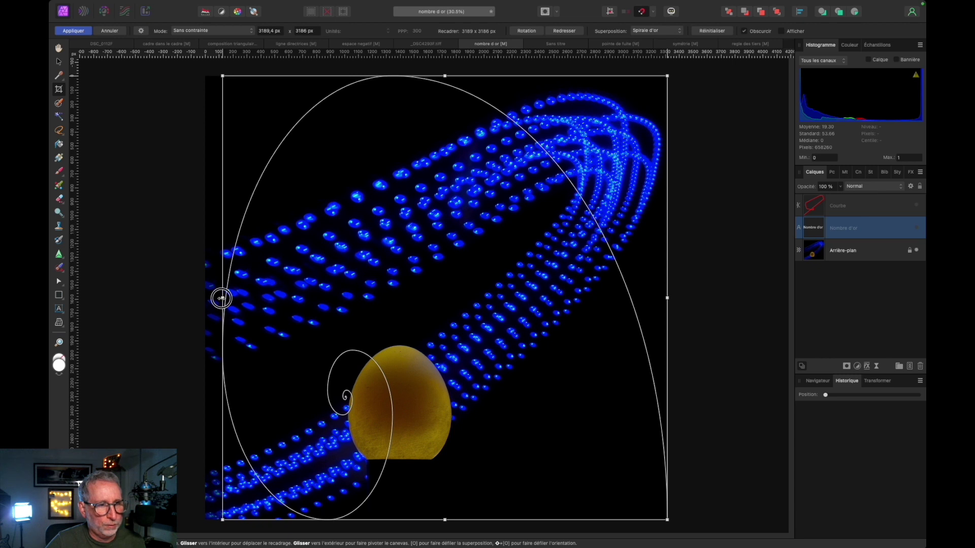
key("o")
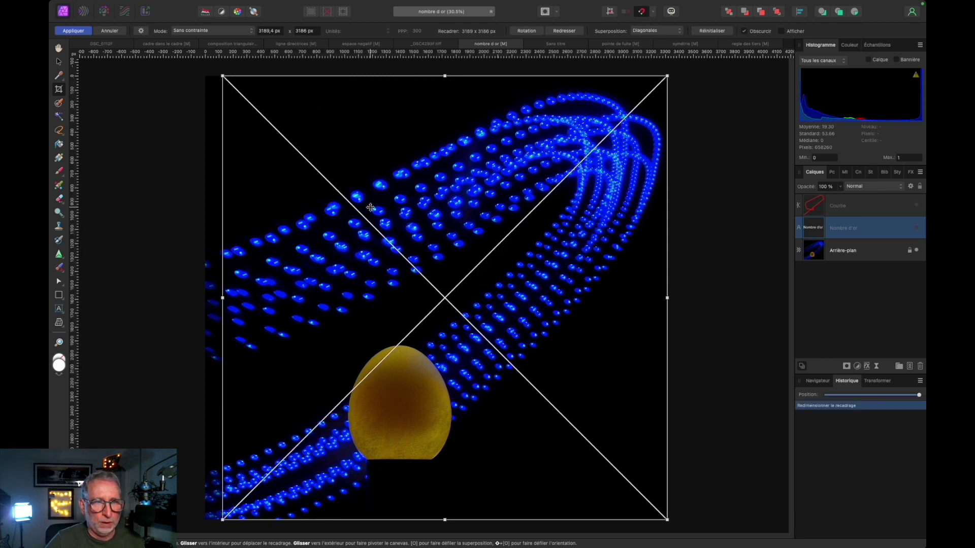
left_click(666, 32)
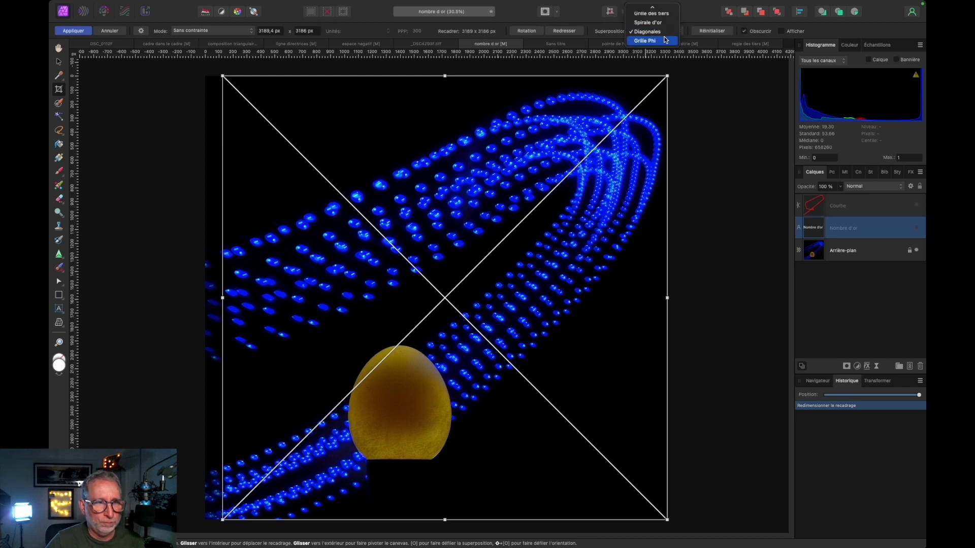
left_click(666, 40)
left_click_drag(223, 300, 205, 300)
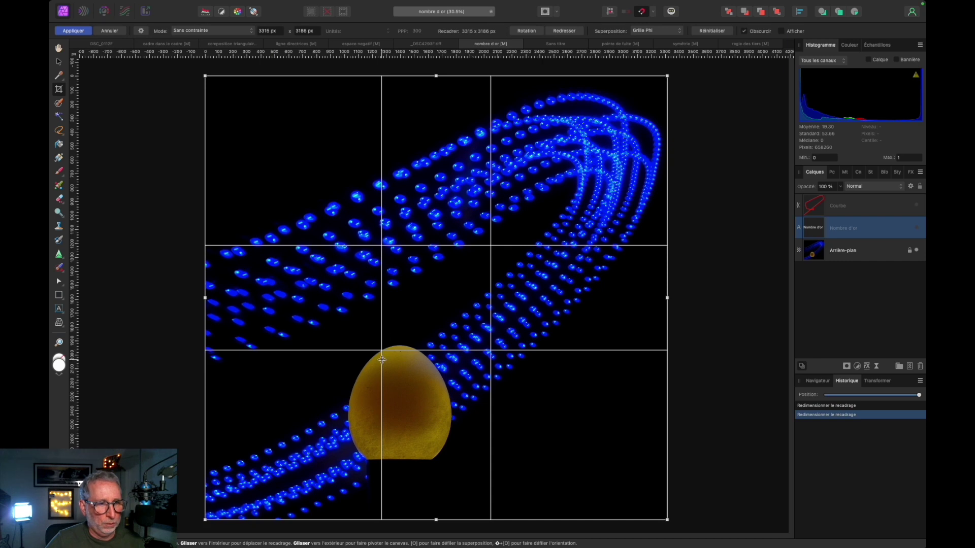
left_click(105, 33)
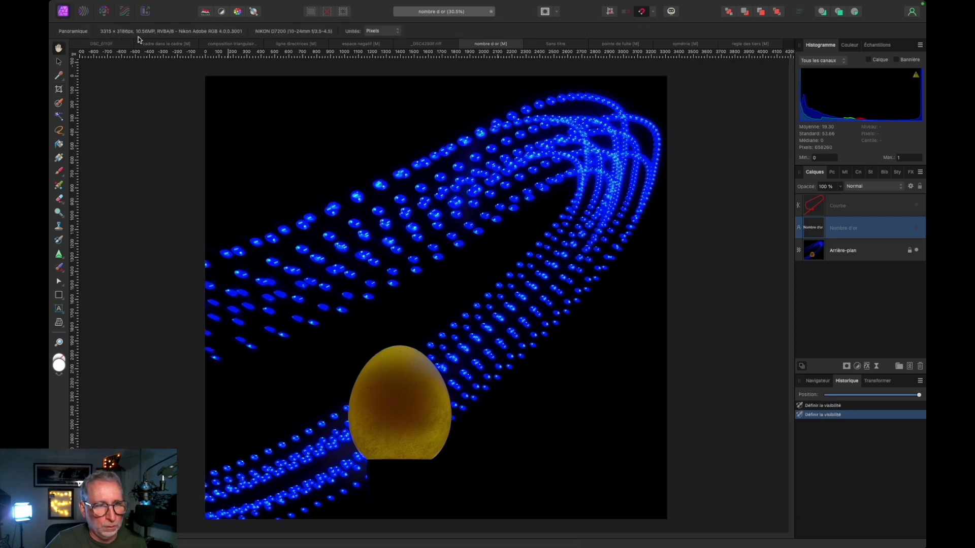
Cycle the geese crop through diagonals, golden spiral and thirds grid, cancel, then open espace négatif
key("ctrl+shift+Tab")
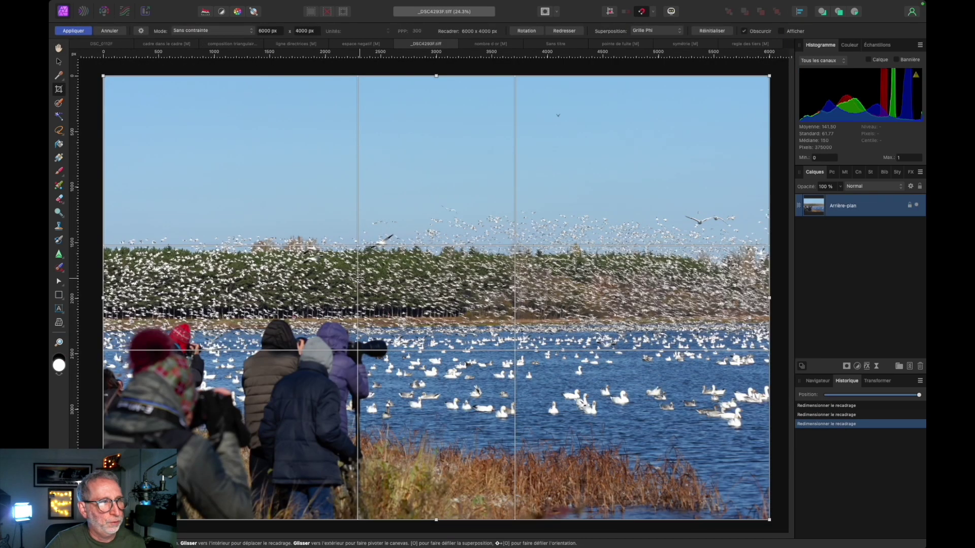
key("o")
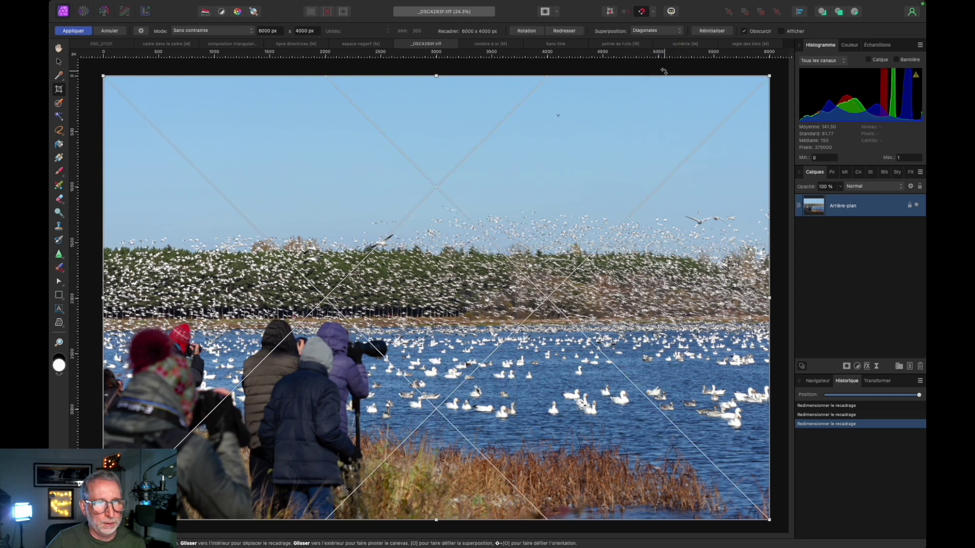
left_click(665, 31)
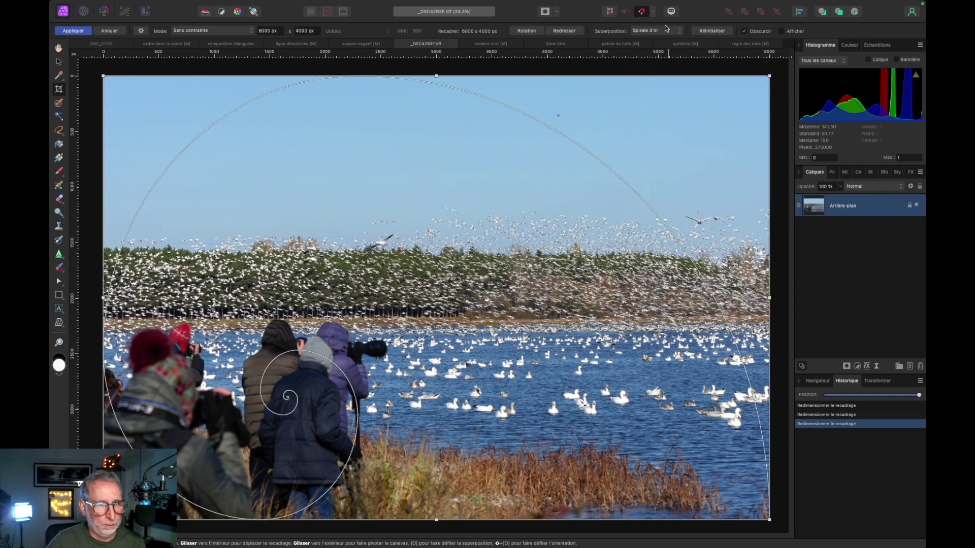
left_click(667, 30)
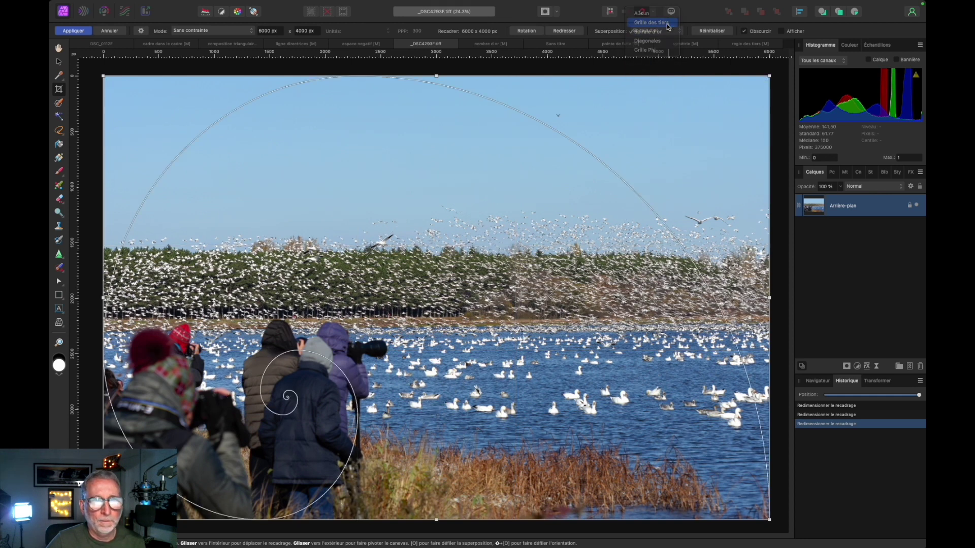
left_click(667, 26)
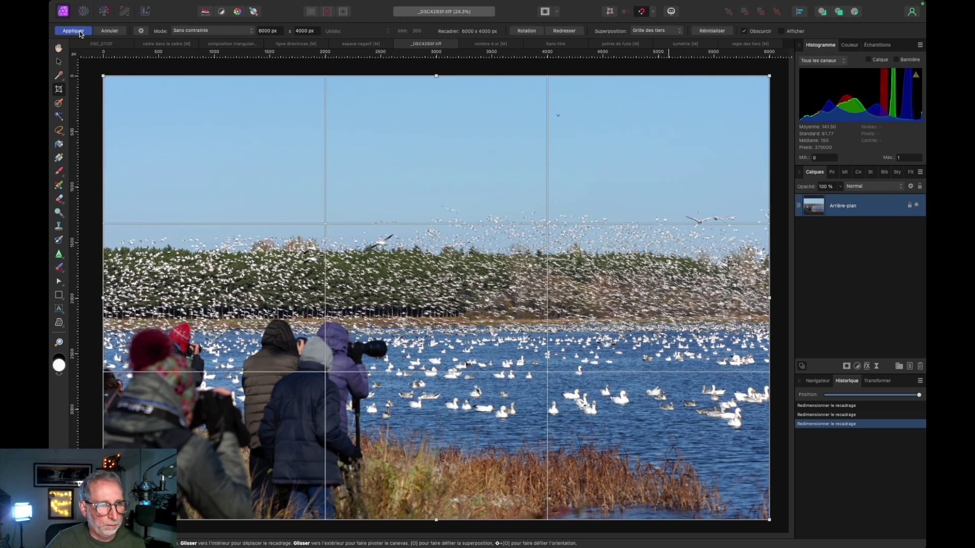
left_click(110, 31)
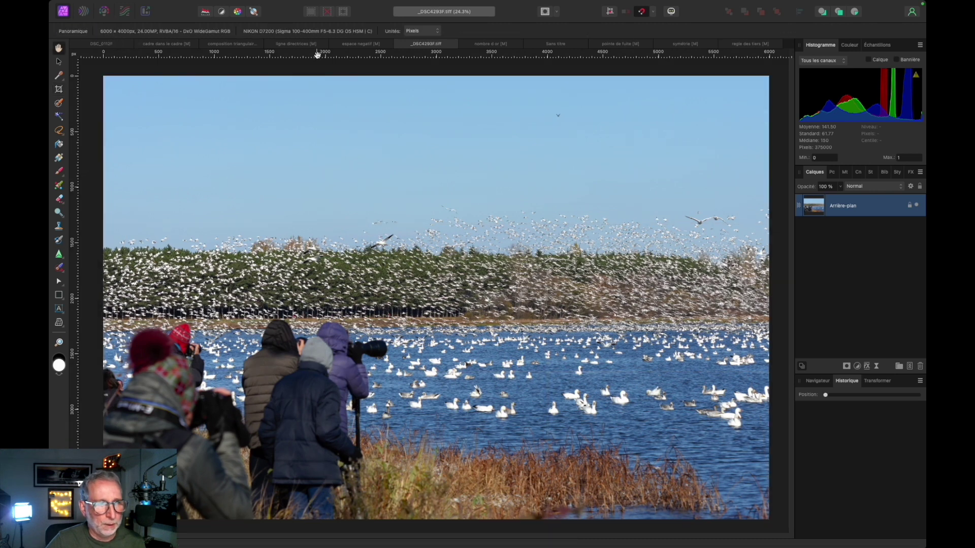
left_click(340, 44)
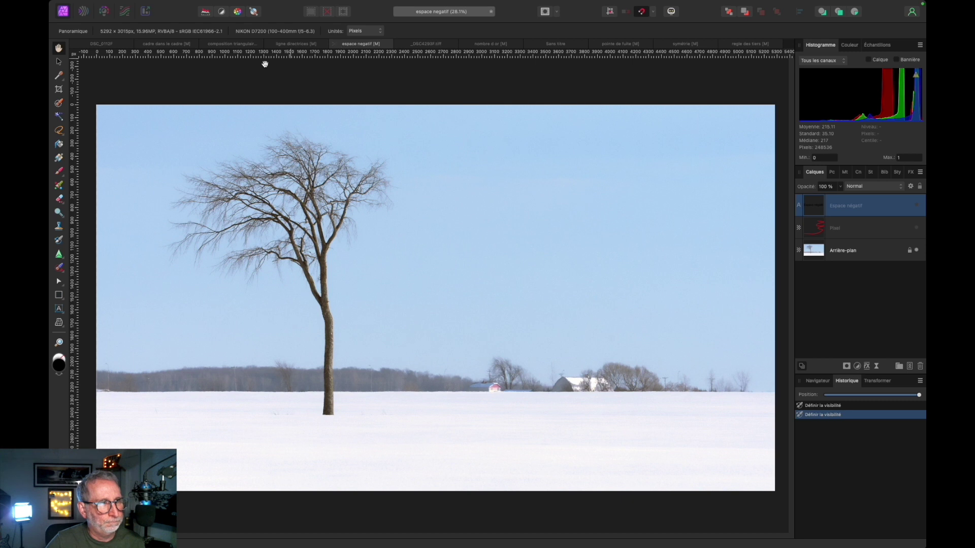
Start cropping the lone tree photo, trying a flipped golden spiral and then the diagonal overlay
left_click(59, 90)
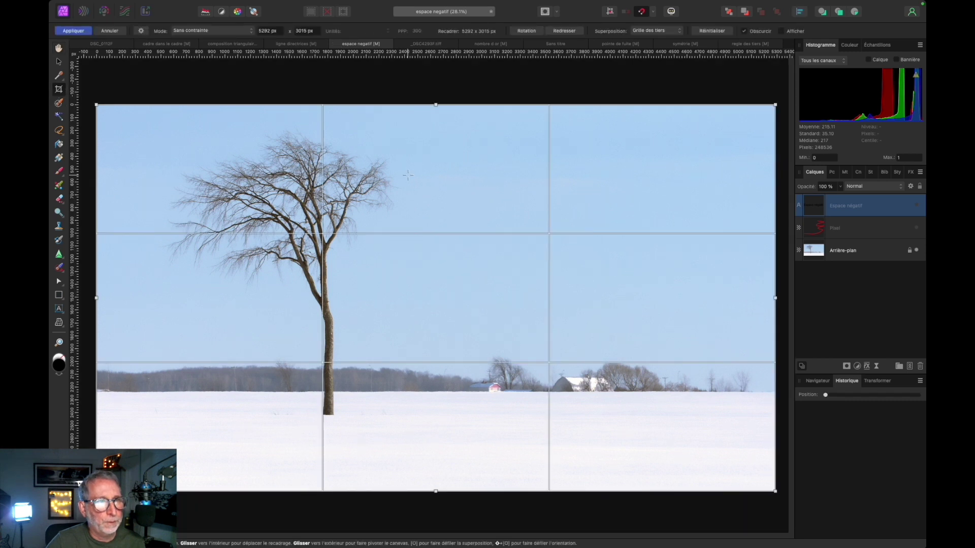
left_click(655, 30)
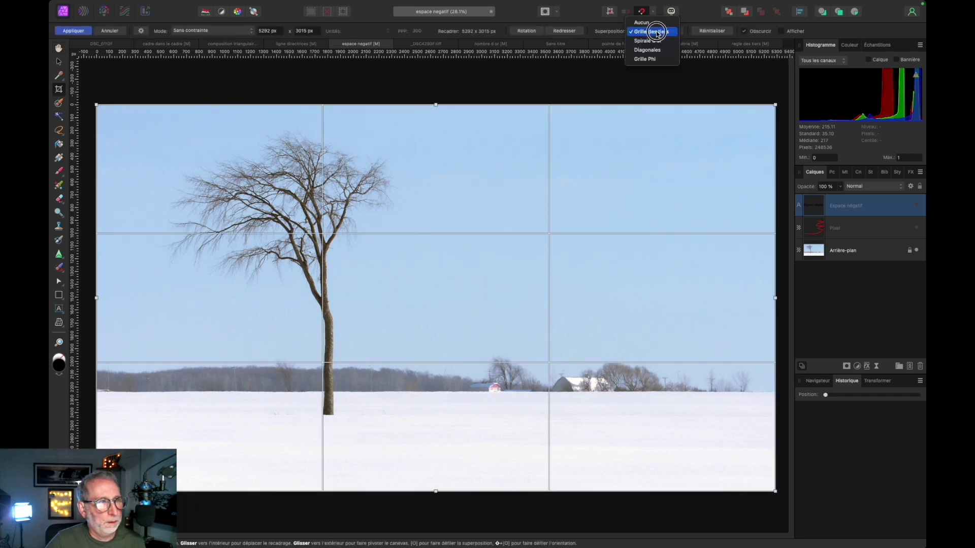
left_click(657, 40)
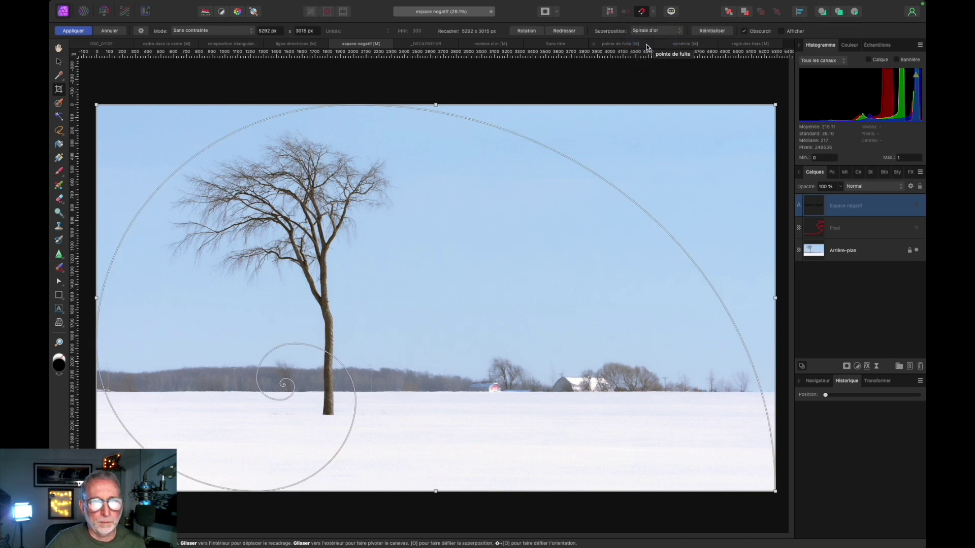
key("shift+o")
key("shift+o")
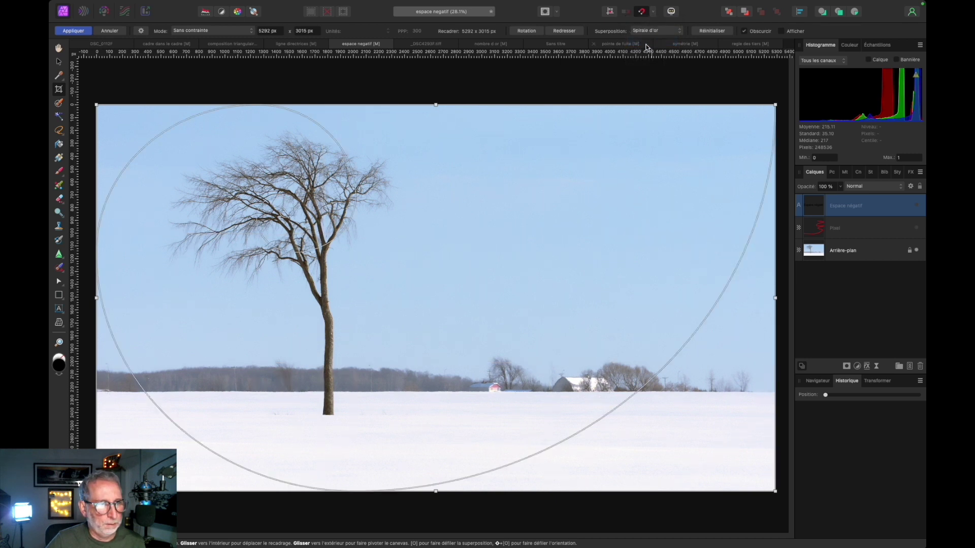
left_click(648, 30)
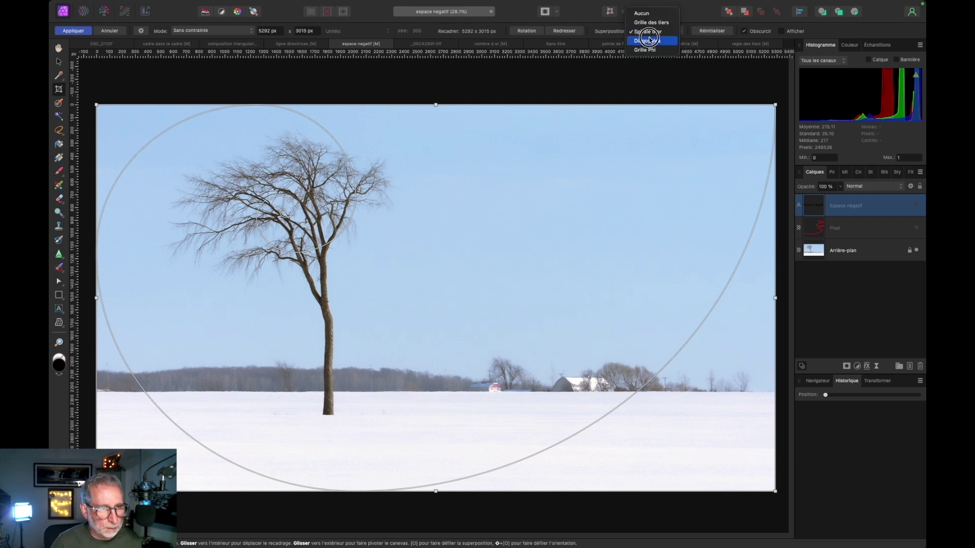
left_click(650, 40)
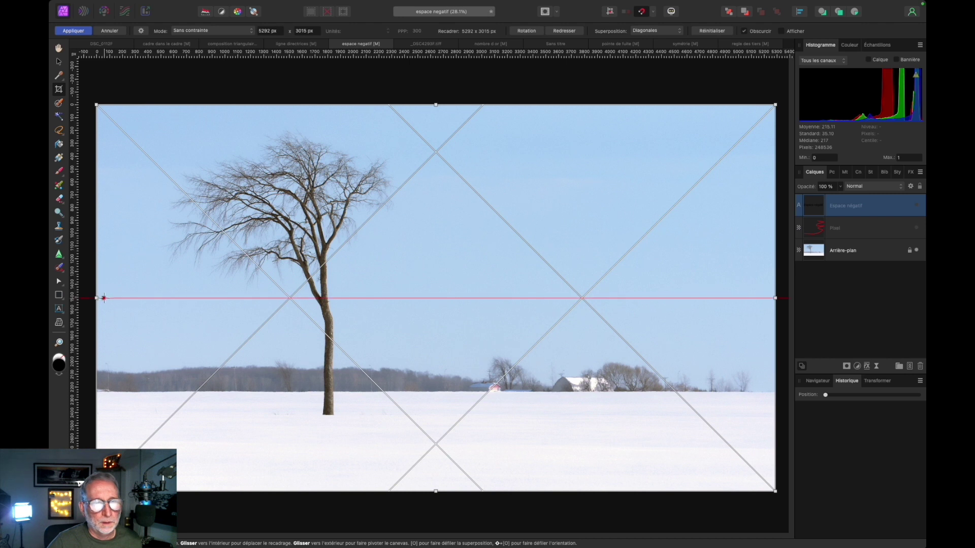
Trim the tree crop's sides under the phi grid, cancel the crop, and switch to the glass-towers photo
left_click_drag(97, 297, 135, 296)
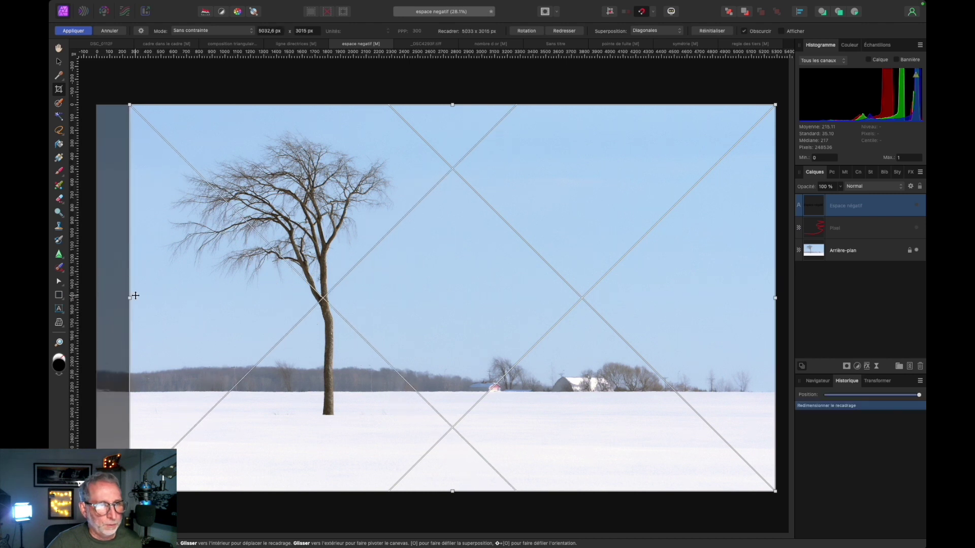
key("super+z")
key("o")
left_click_drag(776, 298, 694, 298)
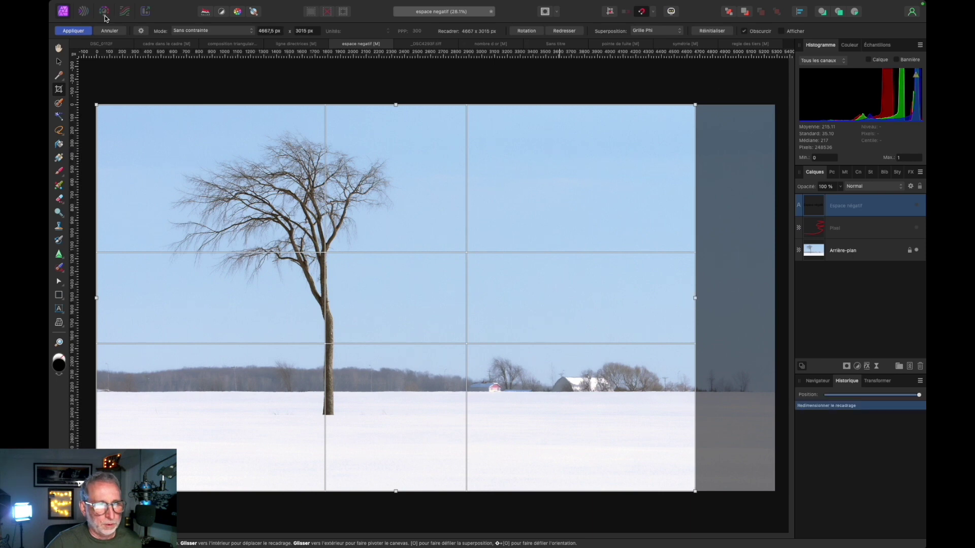
left_click(109, 31)
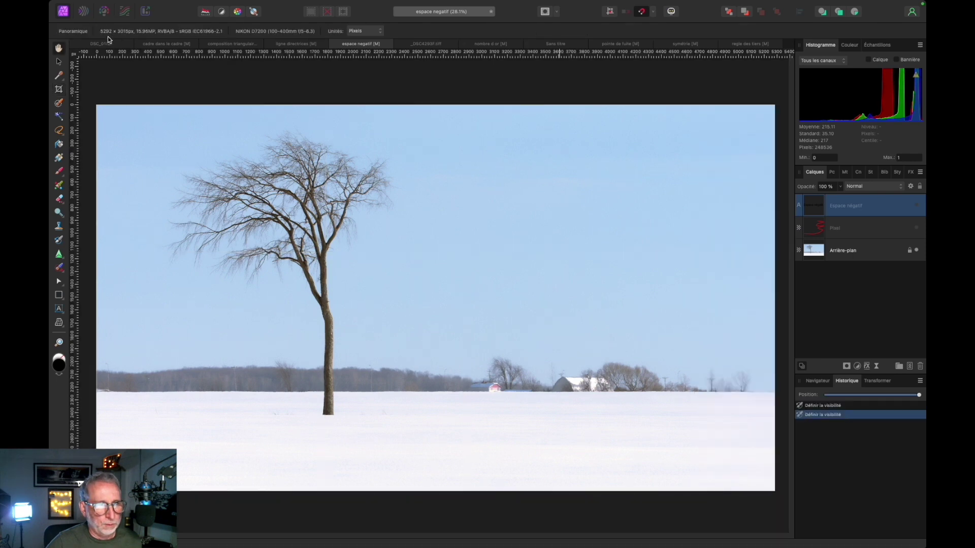
left_click(300, 44)
On the glass-towers crop, compare diagonals, a flipped golden spiral and thirds, then switch to the football photo
left_click(60, 91)
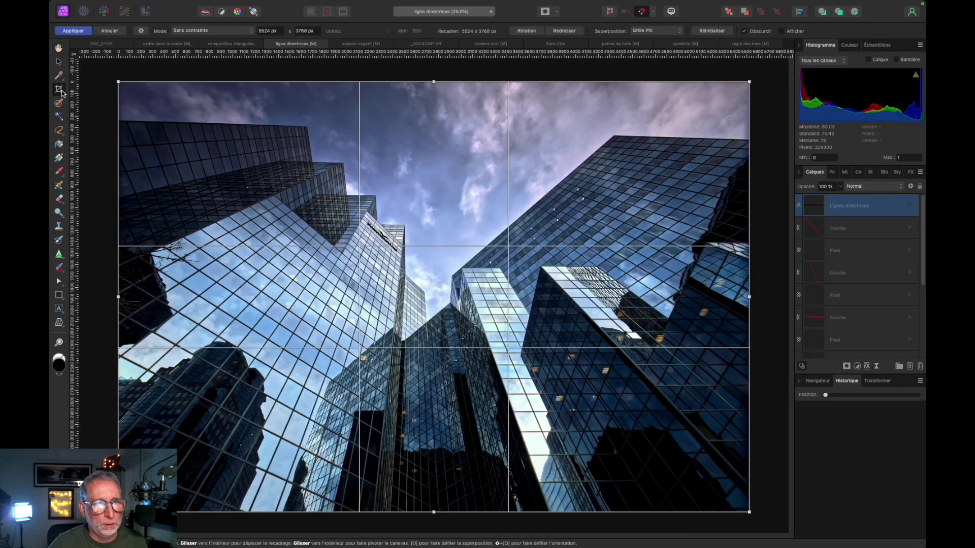
left_click(660, 31)
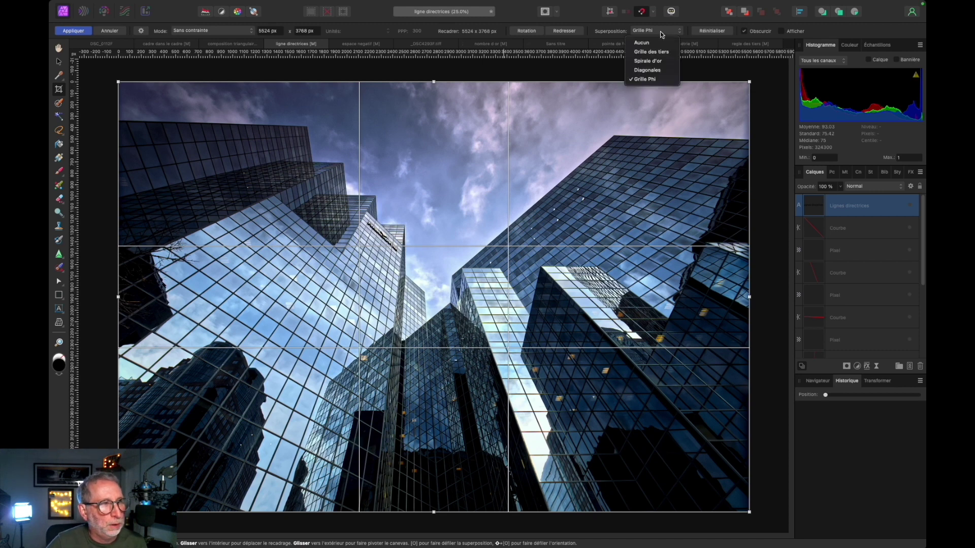
left_click(653, 67)
key("o")
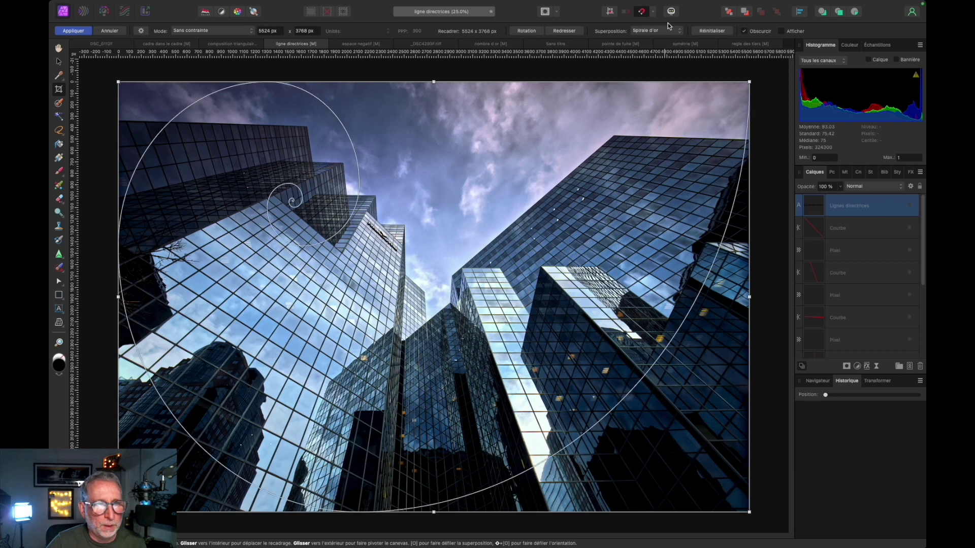
key("shift+o")
left_click(669, 28)
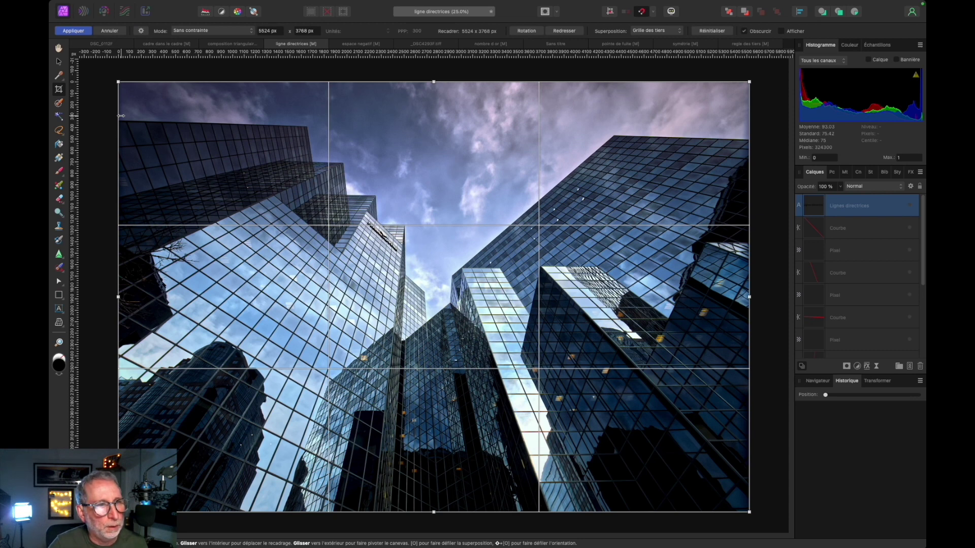
left_click(216, 46)
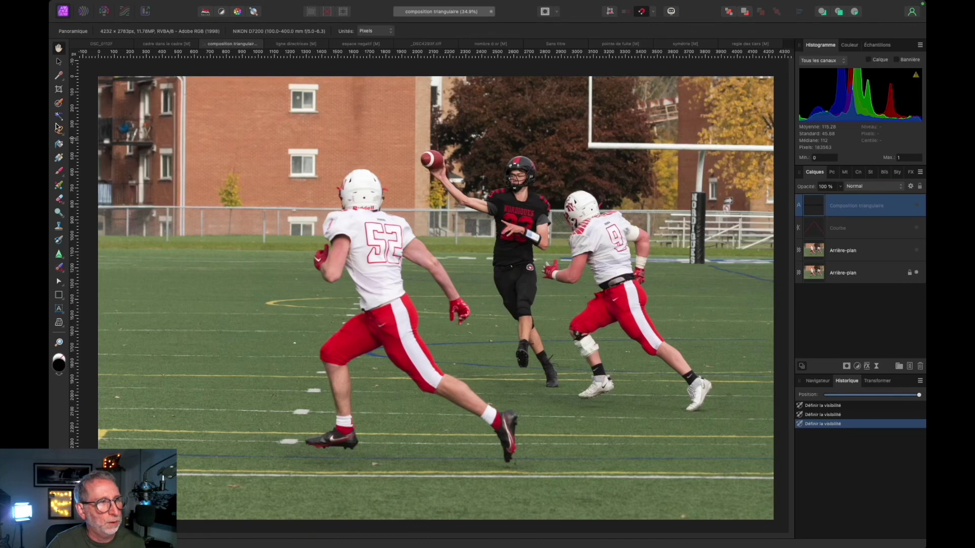
Start cropping the football photo under a golden spiral flipped toward the upper left
left_click(59, 92)
mouse_move(98, 298)
left_mouse_down()
mouse_move(178, 297)
mouse_move(98, 298)
left_mouse_up()
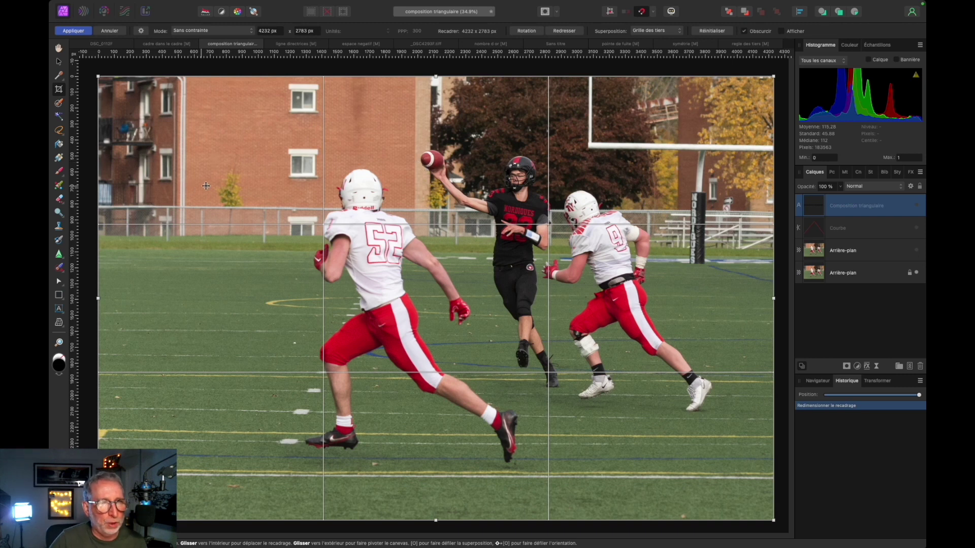
left_click(677, 32)
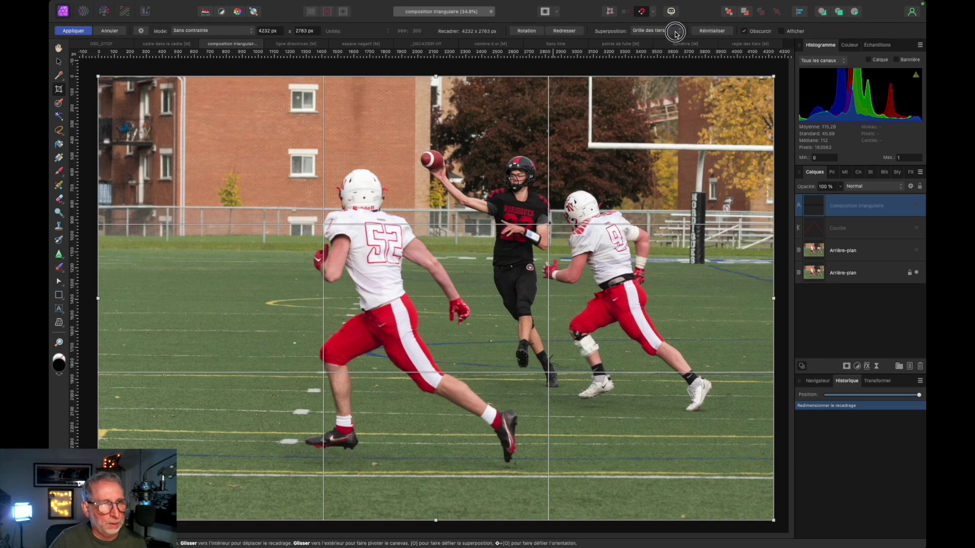
left_click(677, 40)
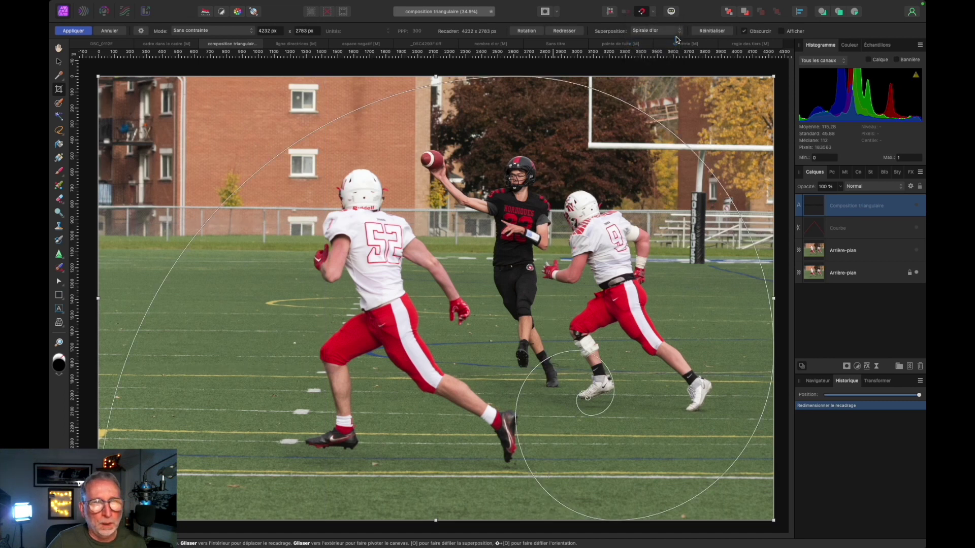
key("shift+o")
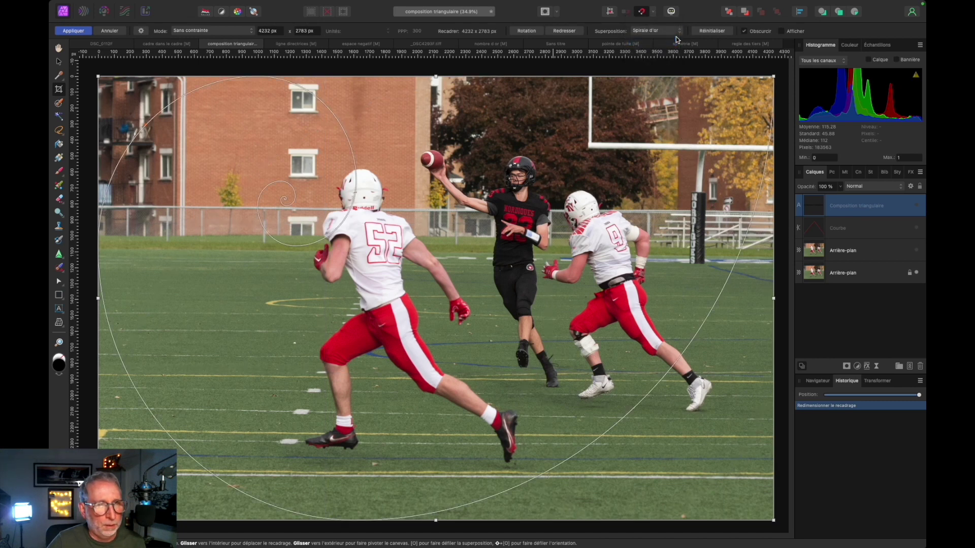
Trim the building off the left, checking the flipped spiral, diagonals and phi grid overlays
left_click_drag(98, 298, 197, 298)
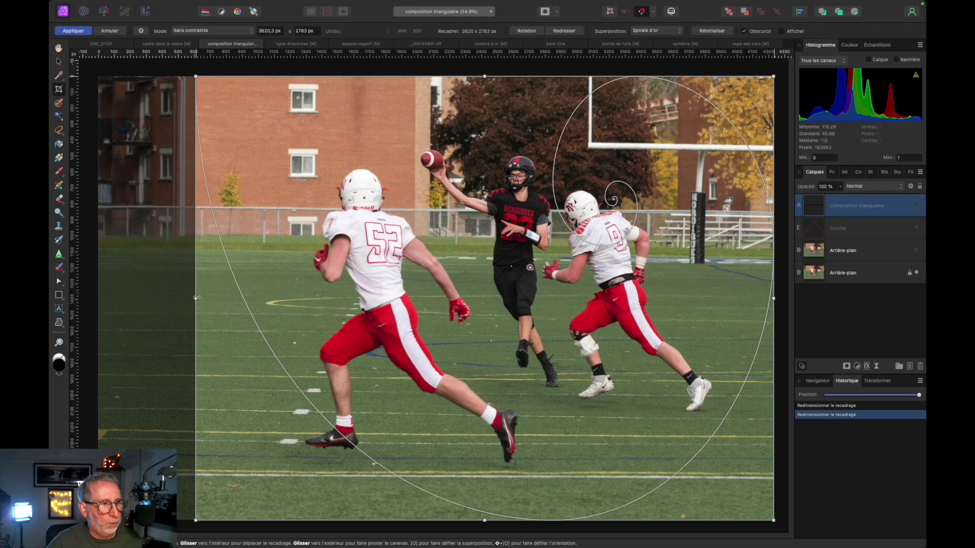
key("shift+o")
key("shift+o")
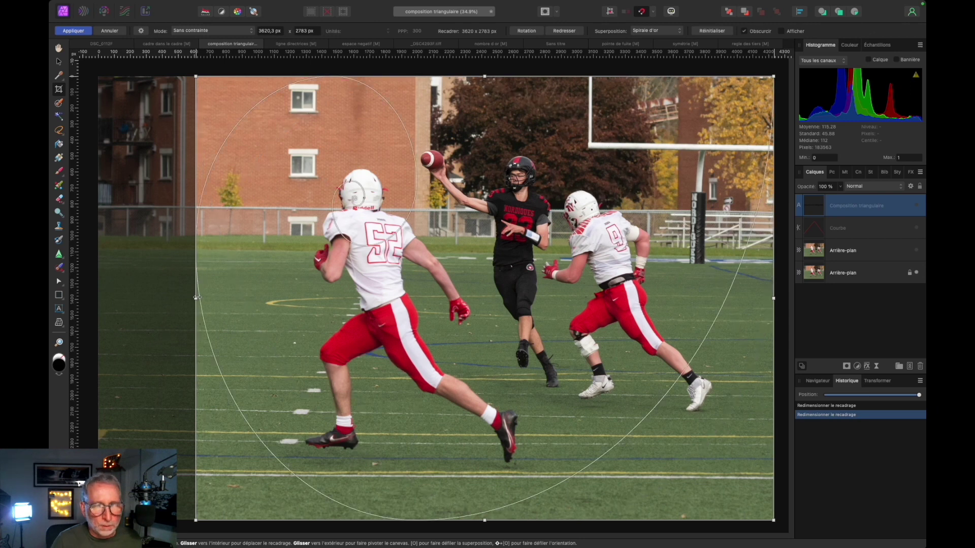
left_click(660, 31)
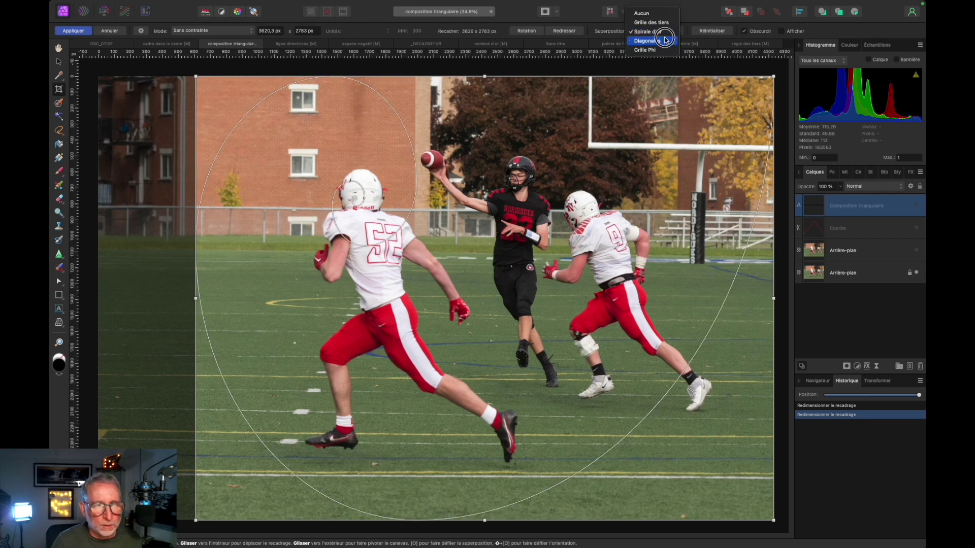
left_click(664, 41)
left_click_drag(196, 298, 158, 298)
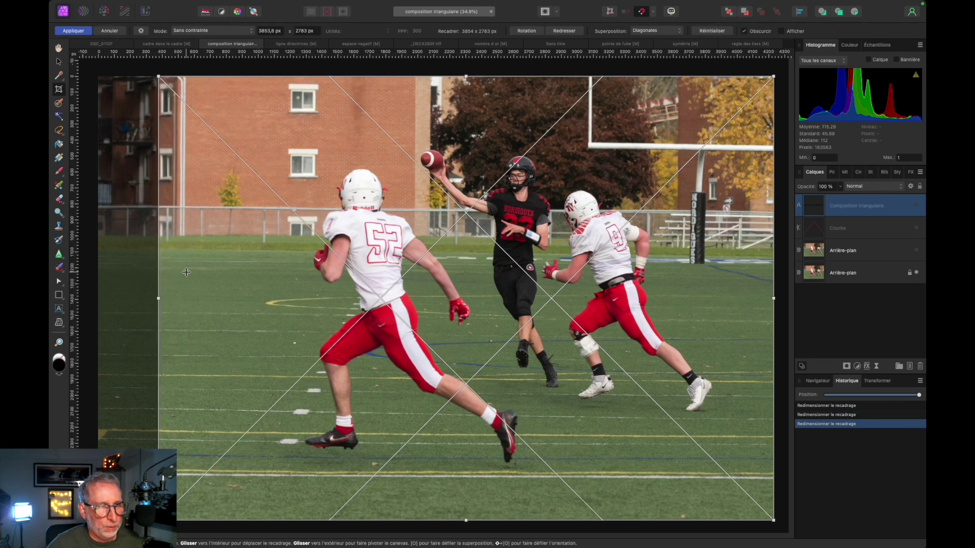
left_click(657, 31)
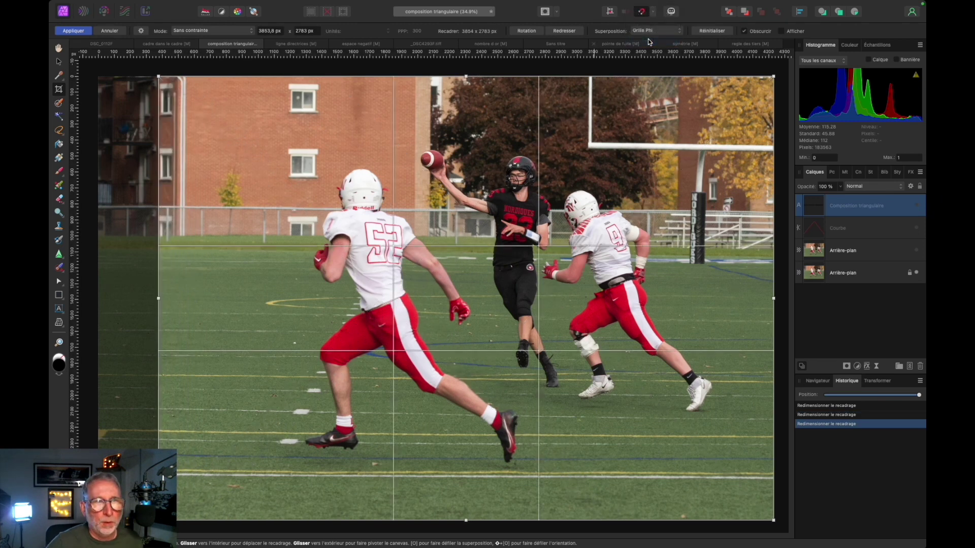
Pull the football crop's edges back to full image width, then switch to the cadre dans le cadre photo
left_click_drag(773, 305, 751, 311)
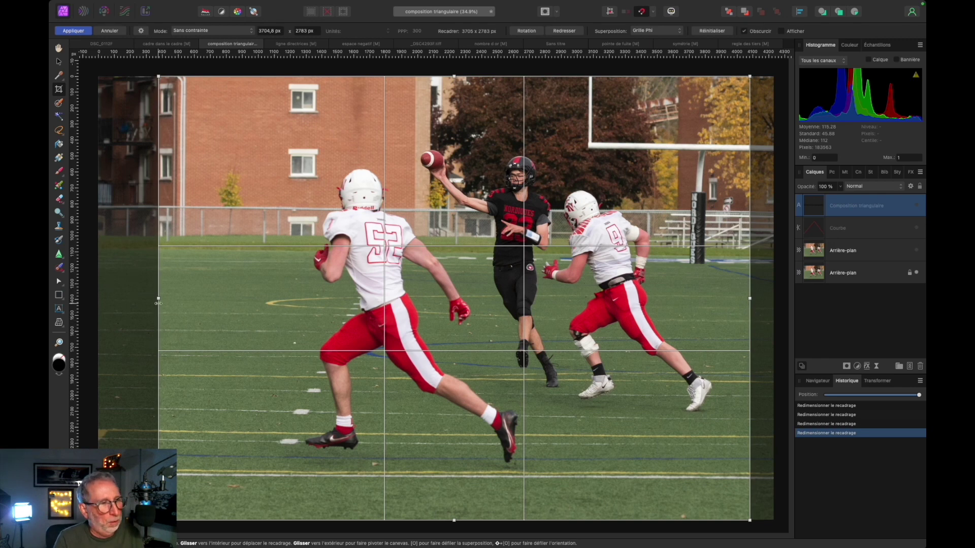
left_click_drag(153, 299, 98, 298)
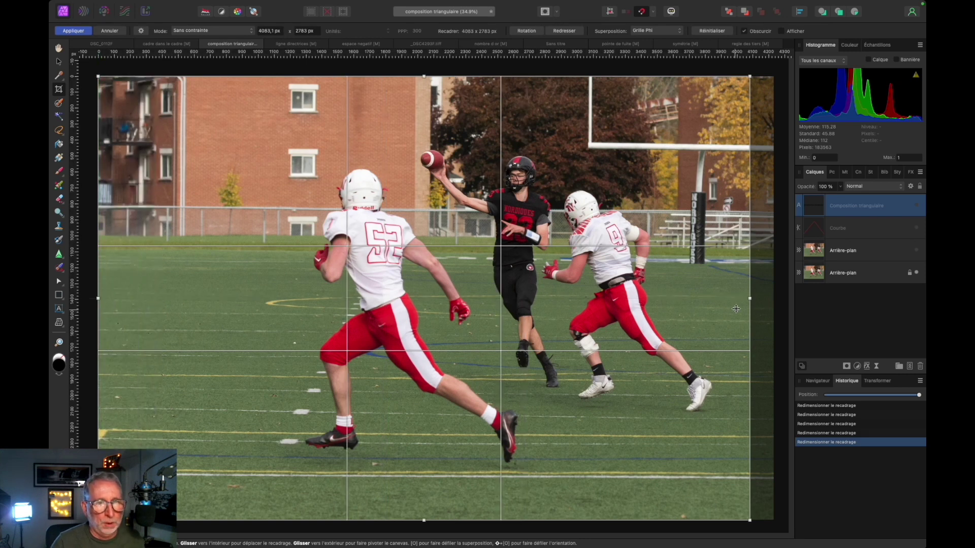
left_click_drag(750, 299, 774, 299)
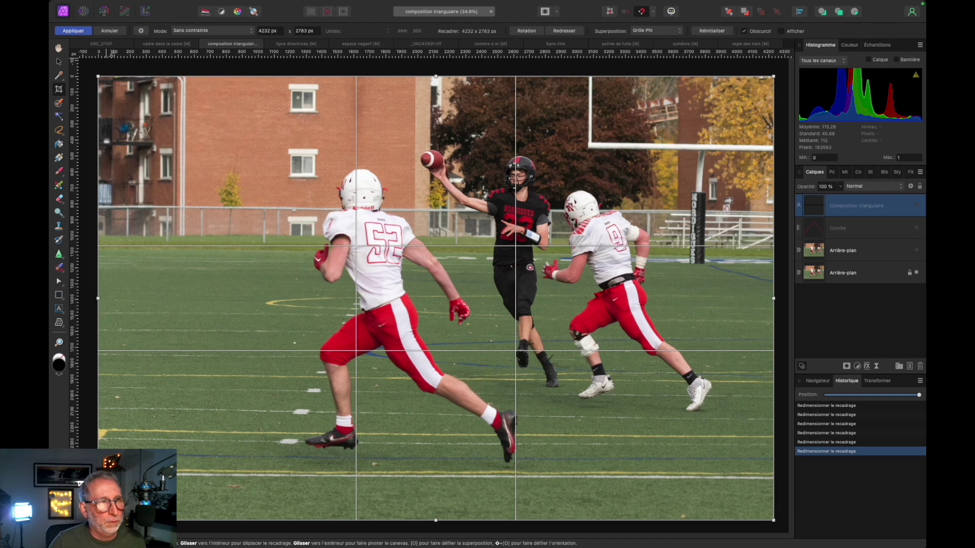
left_click(172, 44)
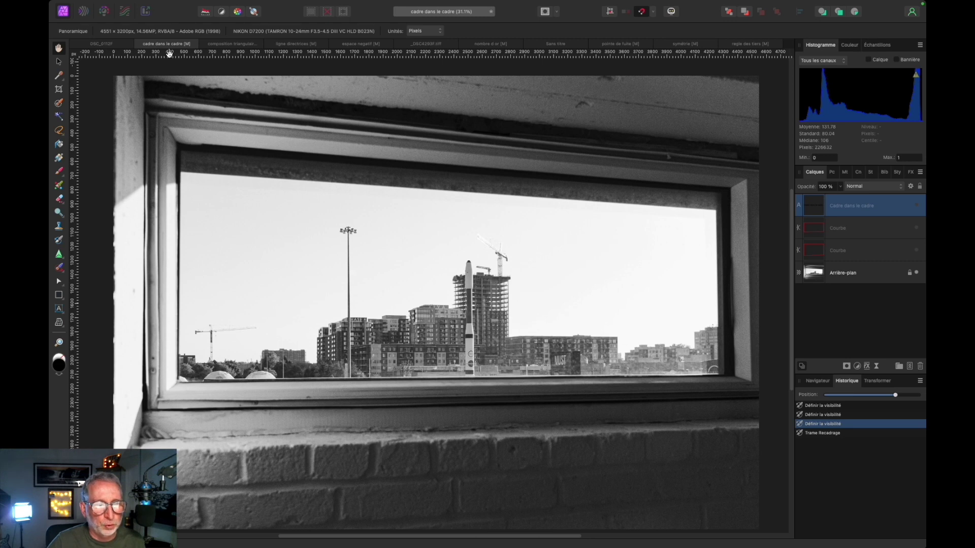
Switch to the DSC_0112F carousel photo and start a phi-grid crop with C
left_click(118, 44)
key("c")
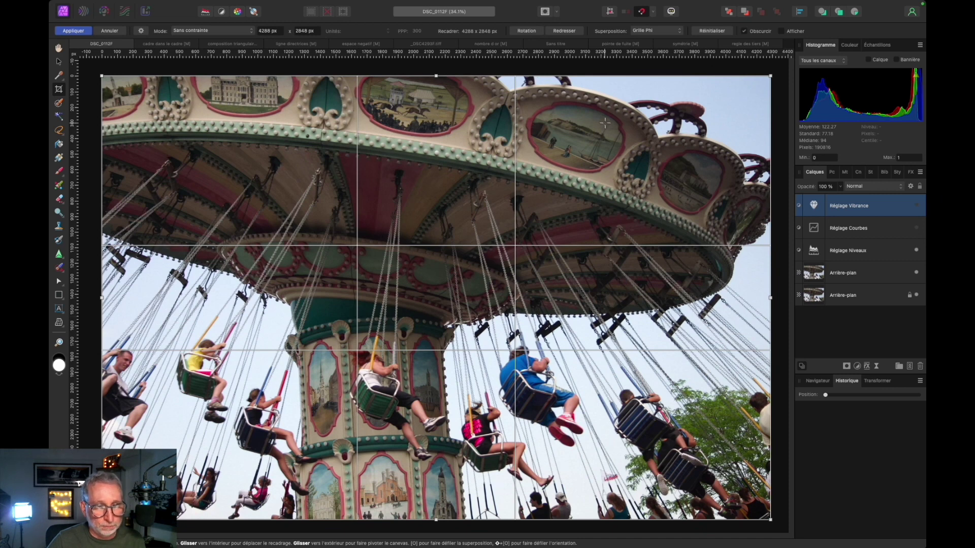
Show Spirale d'or on the DSC_0112F crop, then choose Grille des tiers from Superposition
key("o")
left_click(673, 30)
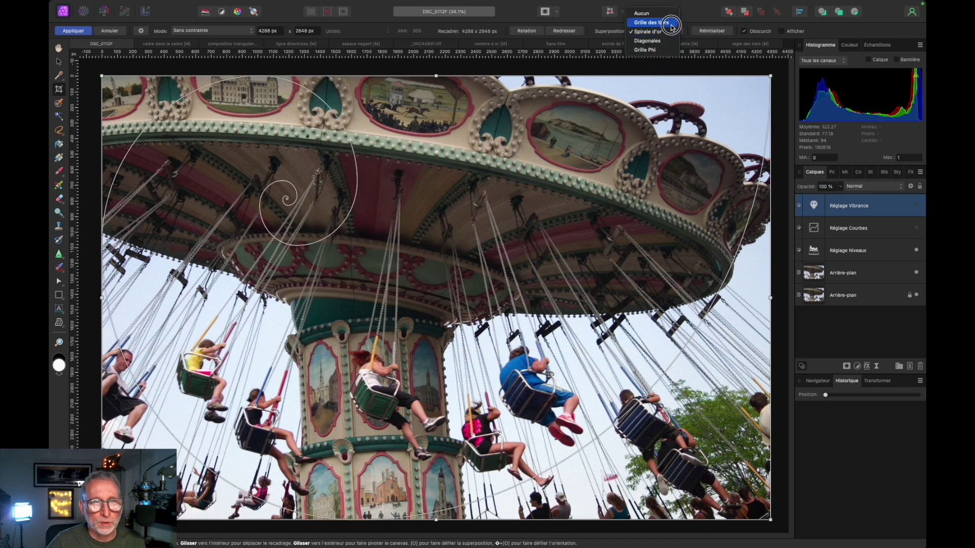
left_click(671, 23)
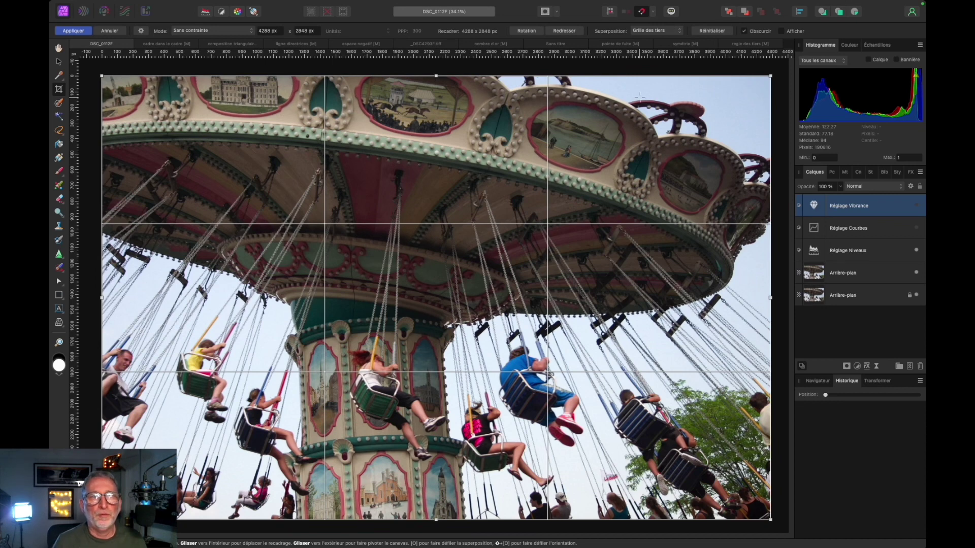